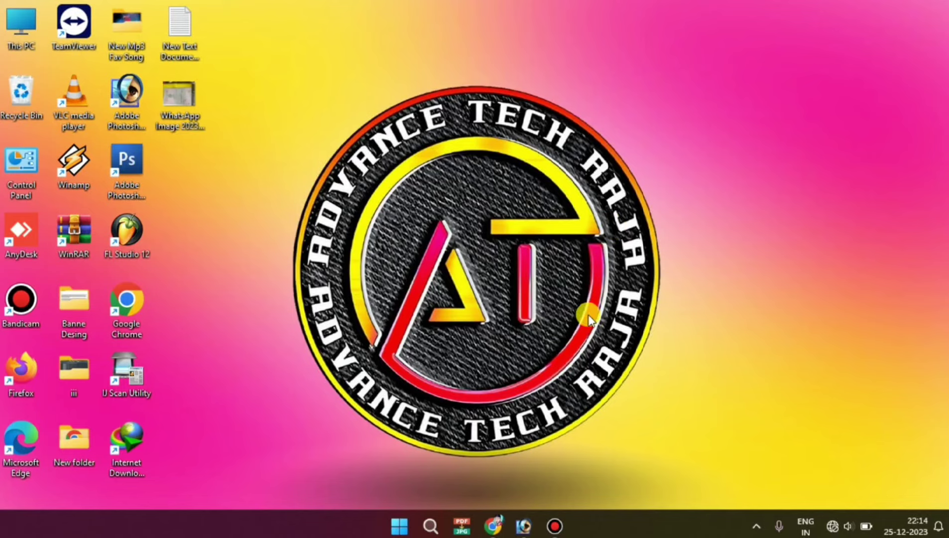
Step: Drag the desktop WhatsApp image into Photoshop and dismiss the missing JPEG marker error
{"action": "left_click", "coordinate": [495, 526]}
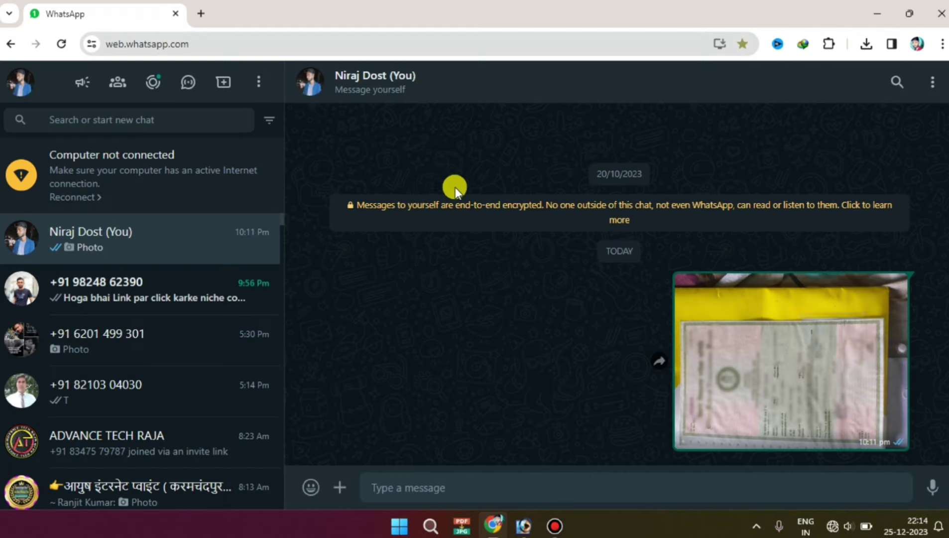
{"action": "left_click", "coordinate": [540, 526]}
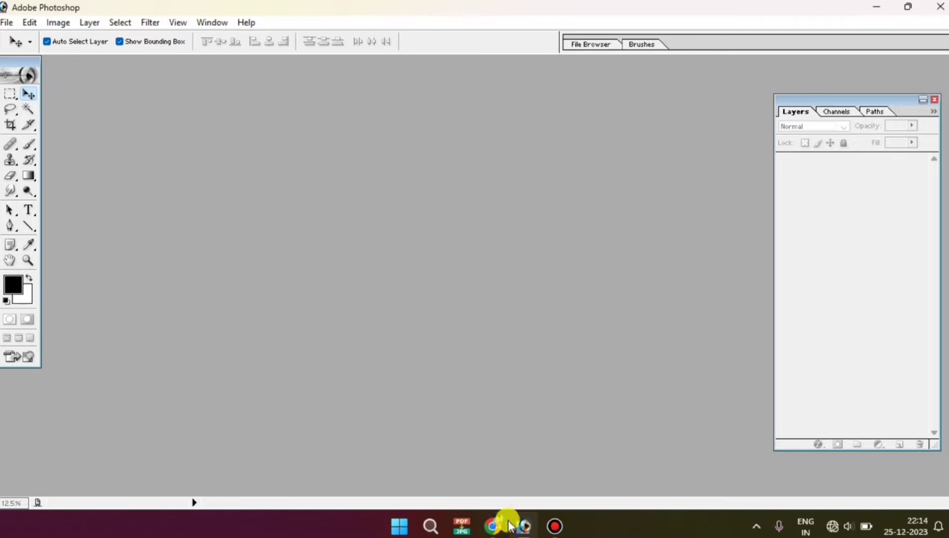
{"action": "left_click", "coordinate": [521, 529]}
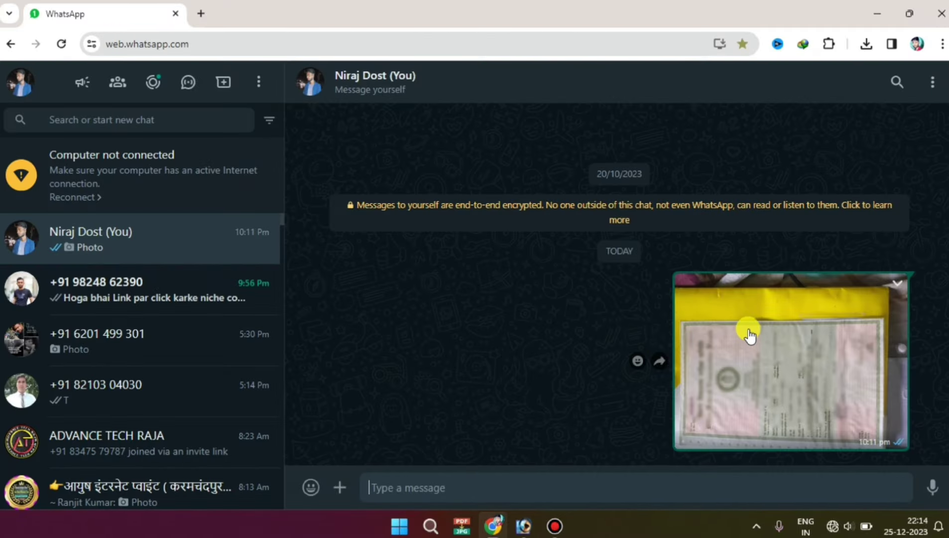
{"action": "left_click", "coordinate": [878, 14]}
{"action": "left_click_drag", "start_coordinate": [169, 91], "coordinate": [405, 254]}
{"action": "mouse_move", "coordinate": [431, 174]}
{"action": "left_mouse_down"}
{"action": "mouse_move", "coordinate": [463, 181]}
{"action": "mouse_move", "coordinate": [445, 180]}
{"action": "left_mouse_up"}
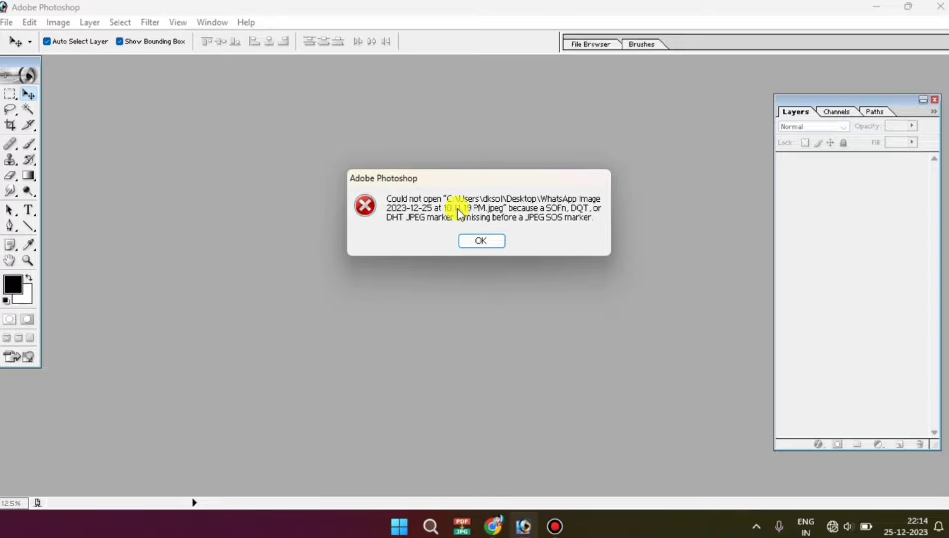
{"action": "mouse_move", "coordinate": [481, 180]}
{"action": "left_mouse_down"}
{"action": "mouse_move", "coordinate": [511, 192]}
{"action": "mouse_move", "coordinate": [493, 194]}
{"action": "left_mouse_up"}
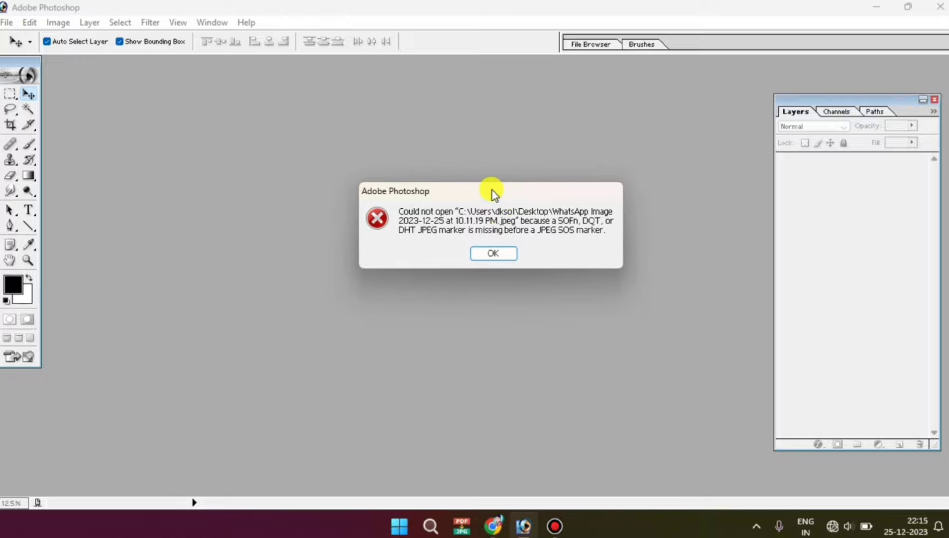
{"action": "left_click", "coordinate": [493, 254]}
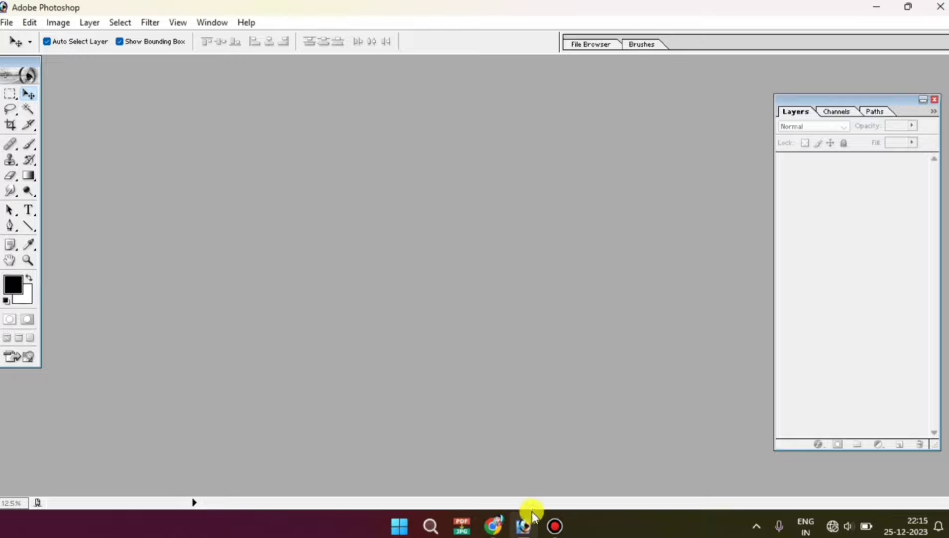
Step: Try opening the WhatsApp image through Photoshop's Open dialog instead
{"action": "double_click", "coordinate": [538, 427]}
{"action": "left_click", "coordinate": [217, 235]}
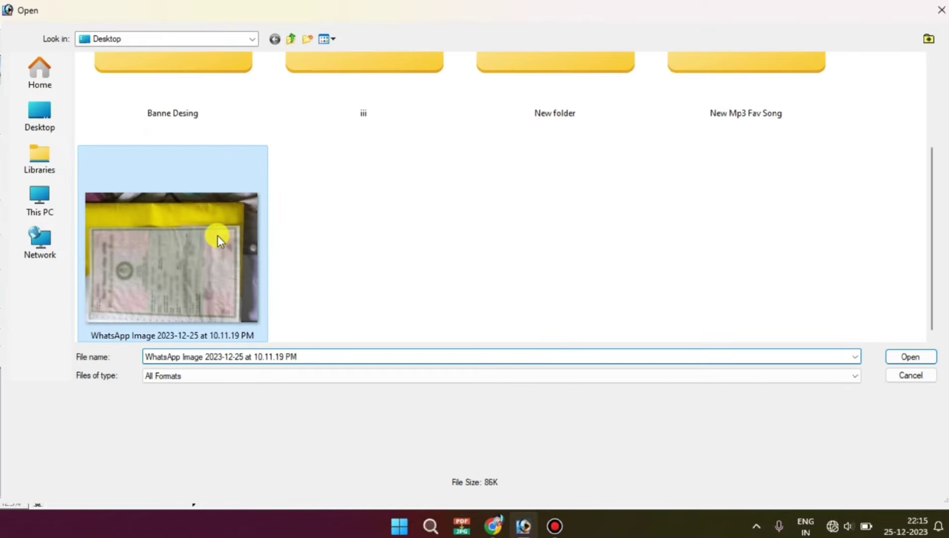
{"action": "double_click", "coordinate": [217, 235]}
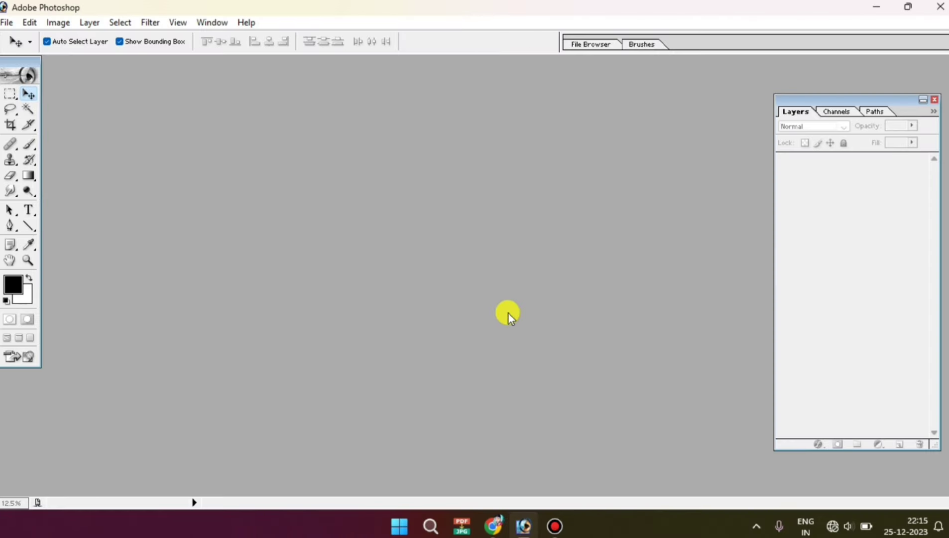
Step: Open the self-sent document photo full size in WhatsApp Web's media viewer
{"action": "left_click", "coordinate": [493, 525]}
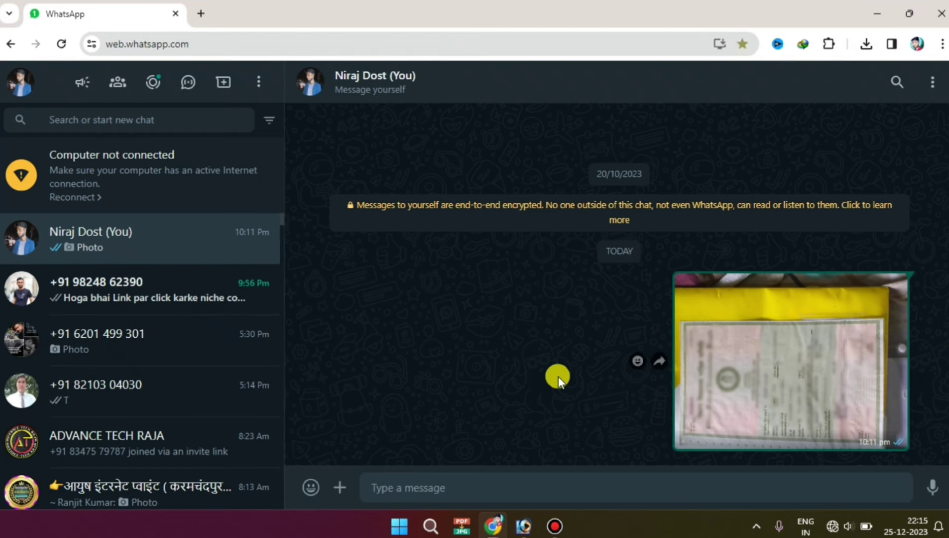
{"action": "left_click", "coordinate": [524, 525]}
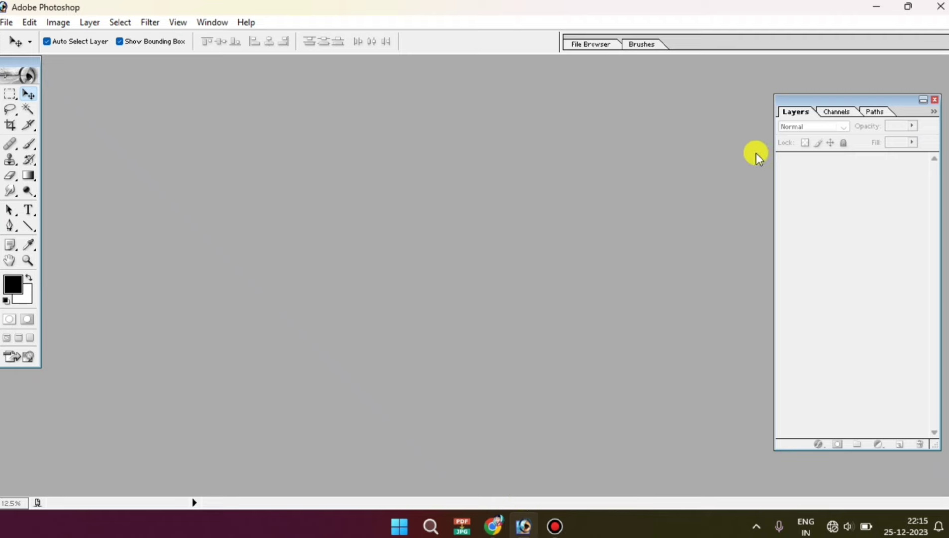
{"action": "left_click", "coordinate": [523, 524]}
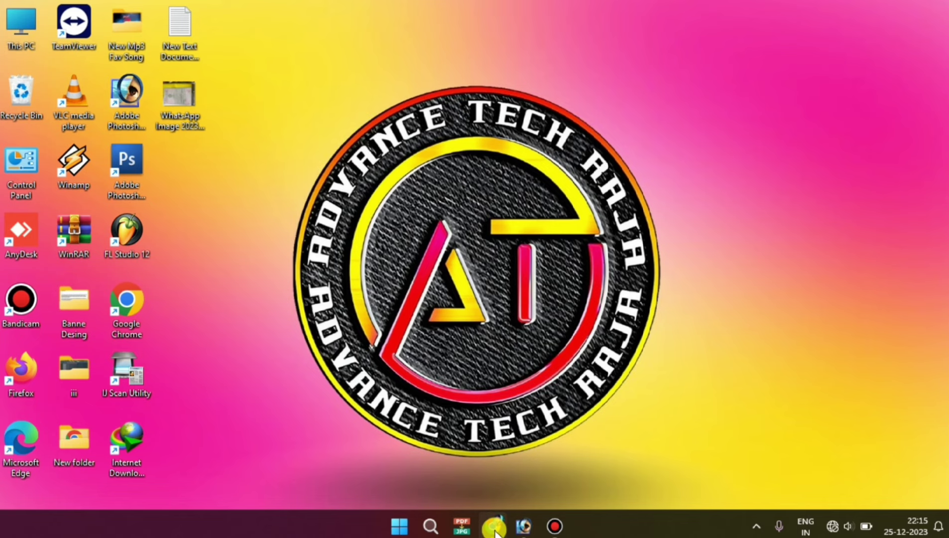
{"action": "left_click", "coordinate": [493, 525]}
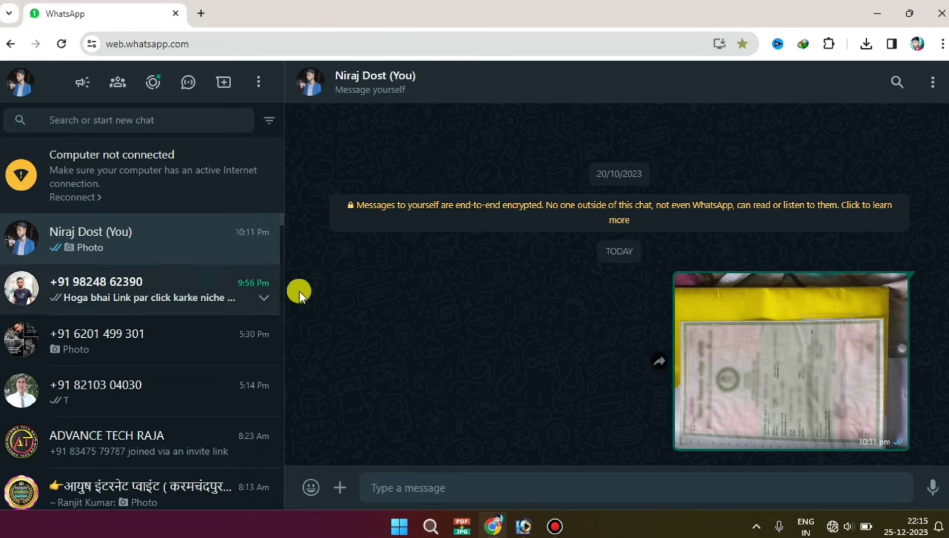
{"action": "mouse_move", "coordinate": [790, 361]}
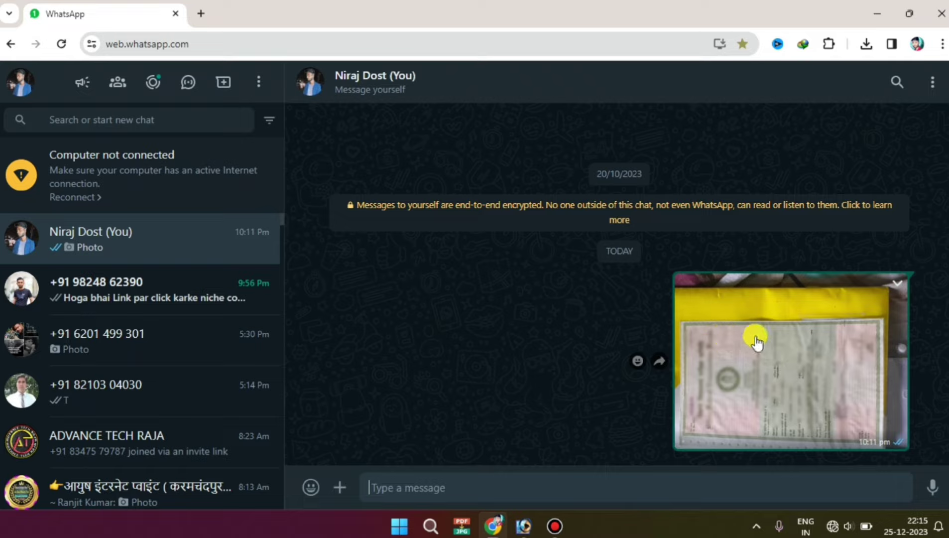
{"action": "left_click", "coordinate": [773, 326]}
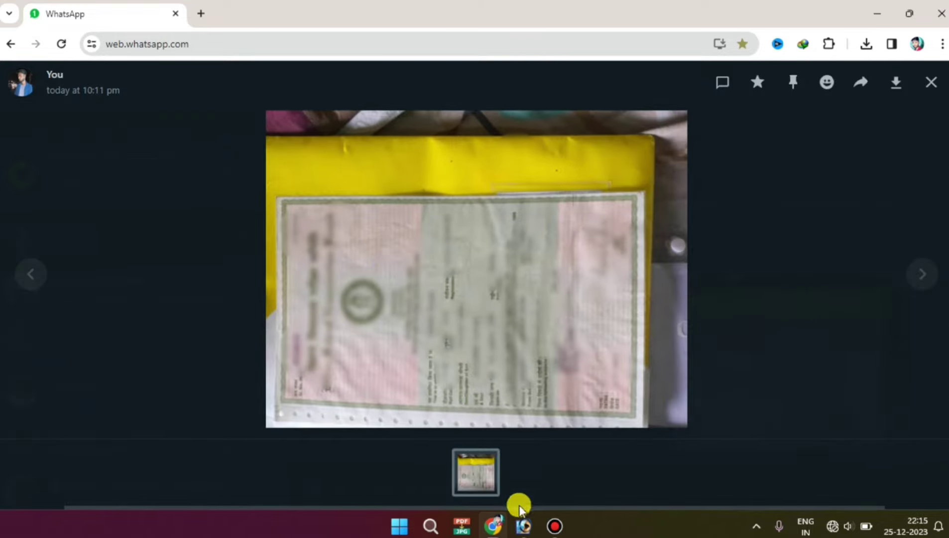
Step: Retry opening the WhatsApp JPEG in Photoshop, dismiss the error, and return to the viewer
{"action": "left_click", "coordinate": [523, 524]}
{"action": "double_click", "coordinate": [516, 299]}
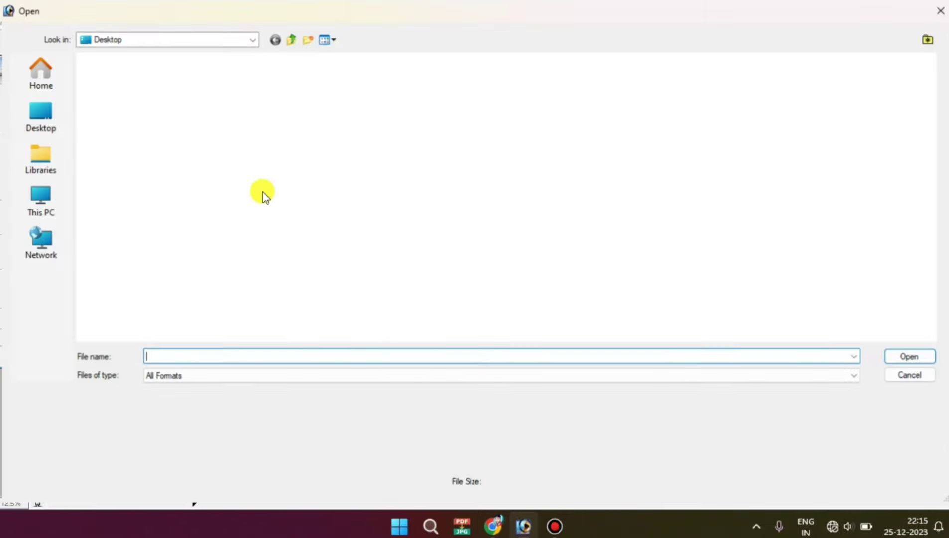
{"action": "scroll", "coordinate": [271, 218], "scroll_direction": "down", "scroll_amount": 2}
{"action": "left_click", "coordinate": [204, 226]}
{"action": "double_click", "coordinate": [204, 226]}
{"action": "left_click", "coordinate": [493, 253]}
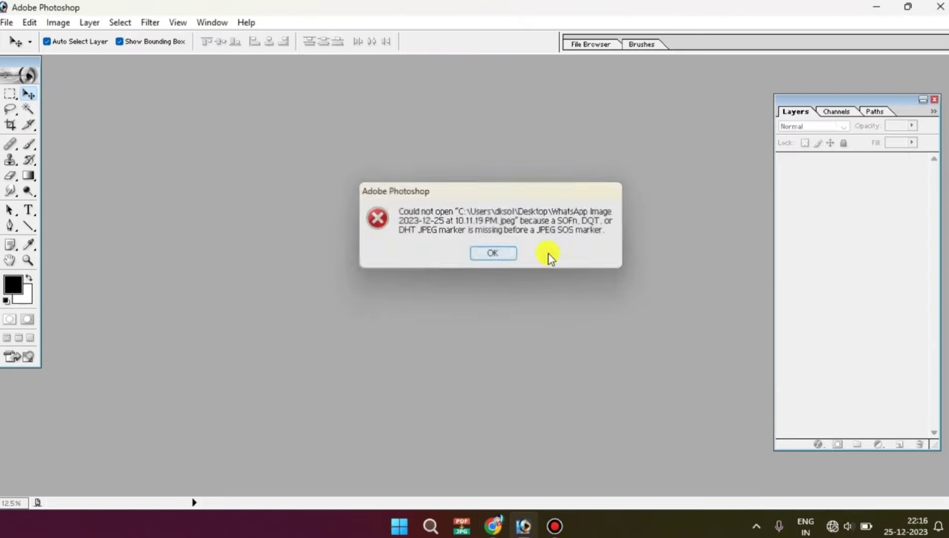
{"action": "left_click", "coordinate": [528, 526]}
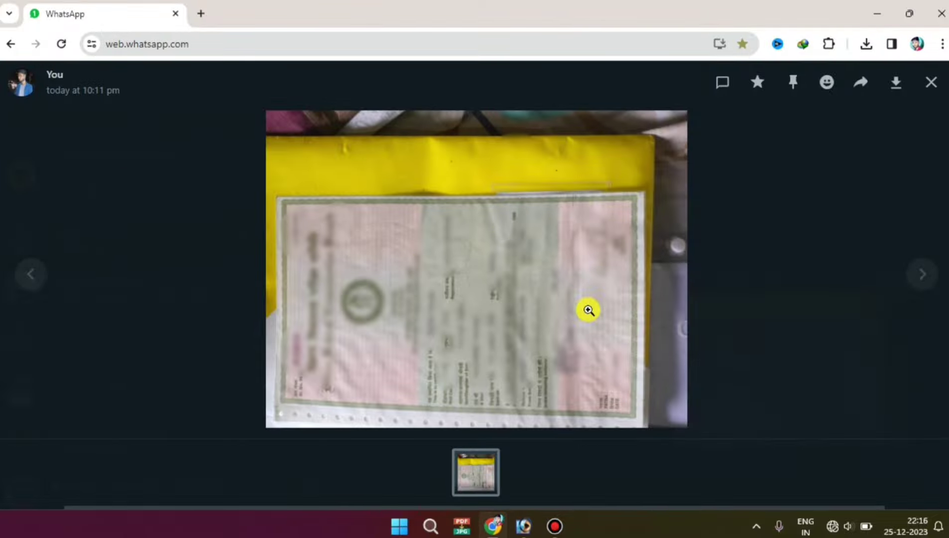
Step: Copy the document photo from WhatsApp's viewer and bring the empty Photoshop workspace forward
{"action": "right_click", "coordinate": [440, 243]}
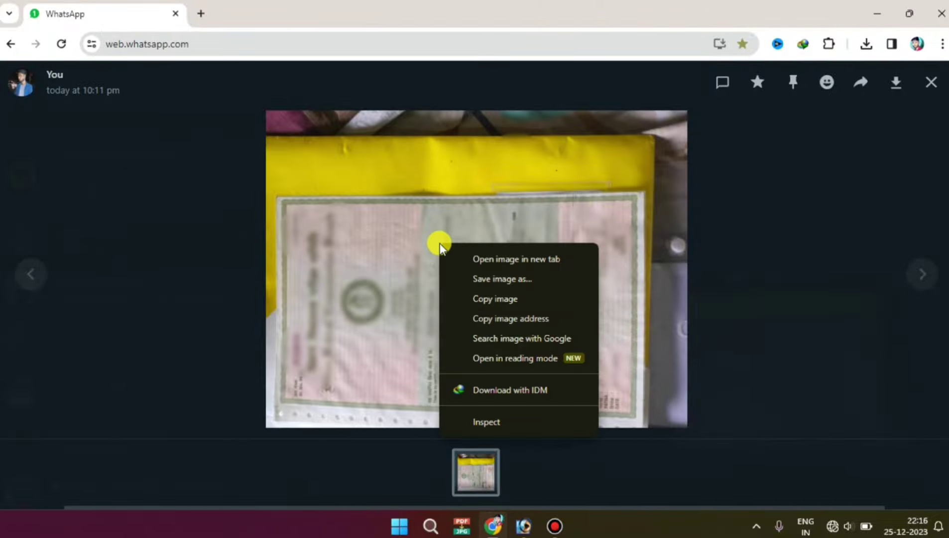
{"action": "left_click", "coordinate": [543, 300]}
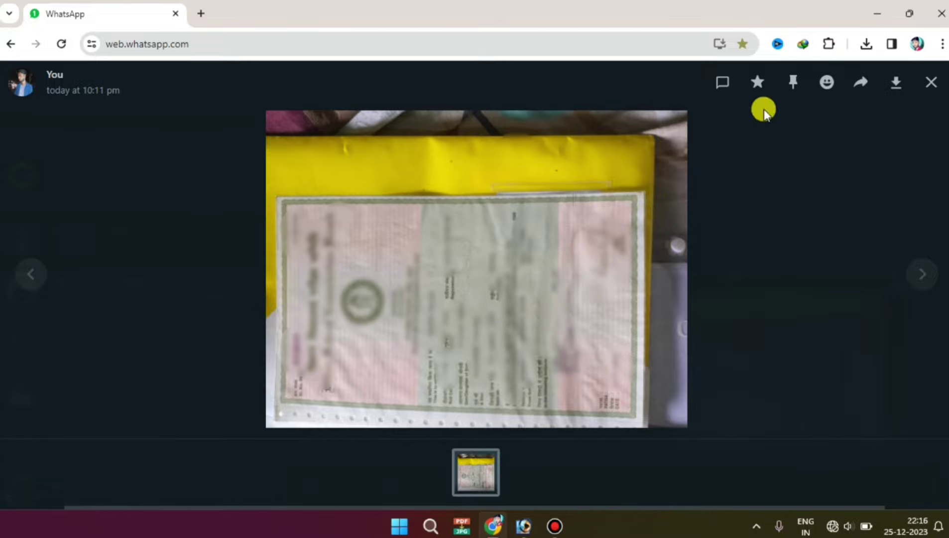
{"action": "left_click", "coordinate": [880, 13]}
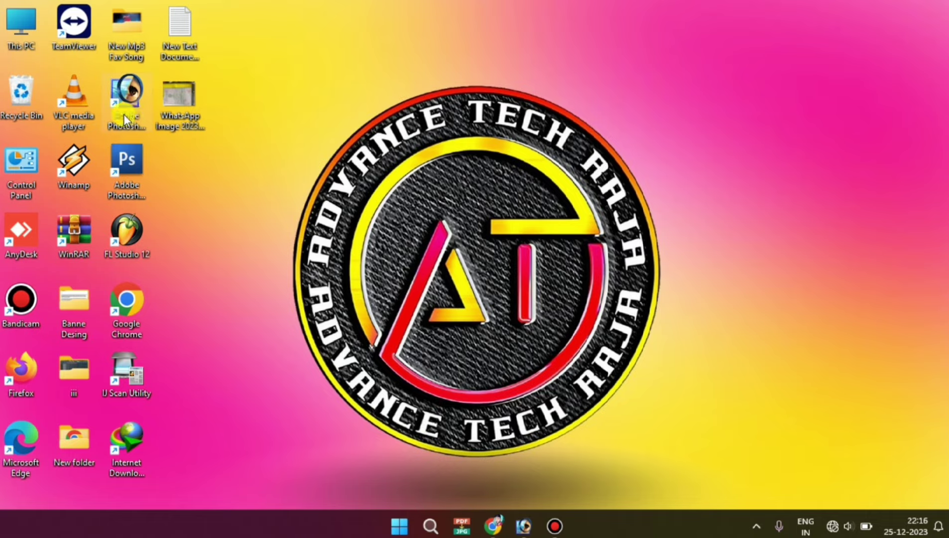
{"action": "left_click", "coordinate": [525, 527]}
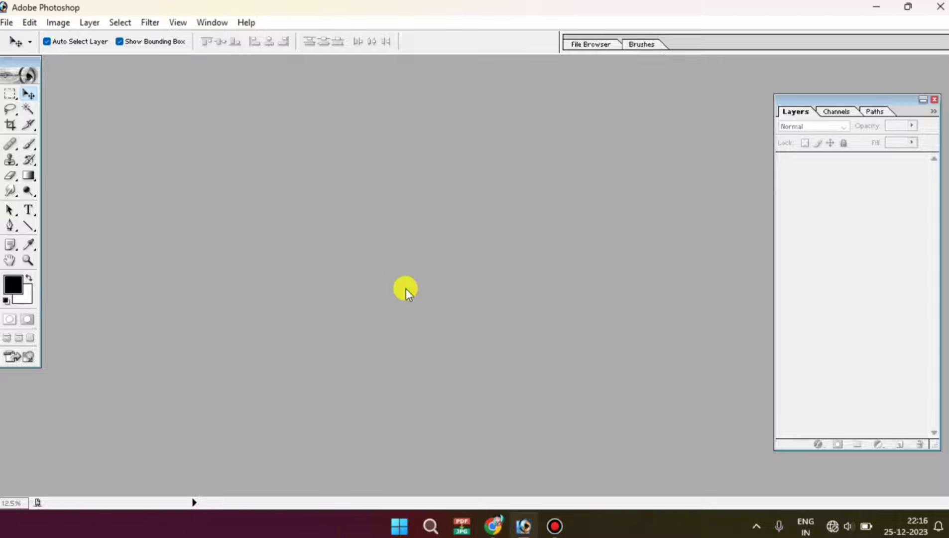
Step: Create a new blank document using the A4 preset (210 × 297 mm, 300 ppi)
{"action": "key", "text": "ctrl+n"}
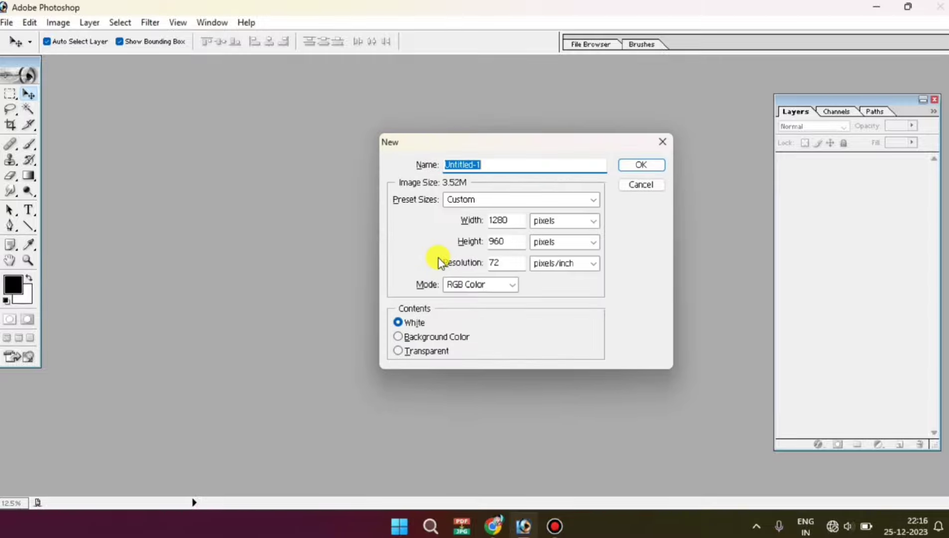
{"action": "left_click_drag", "start_coordinate": [418, 122], "coordinate": [450, 144]}
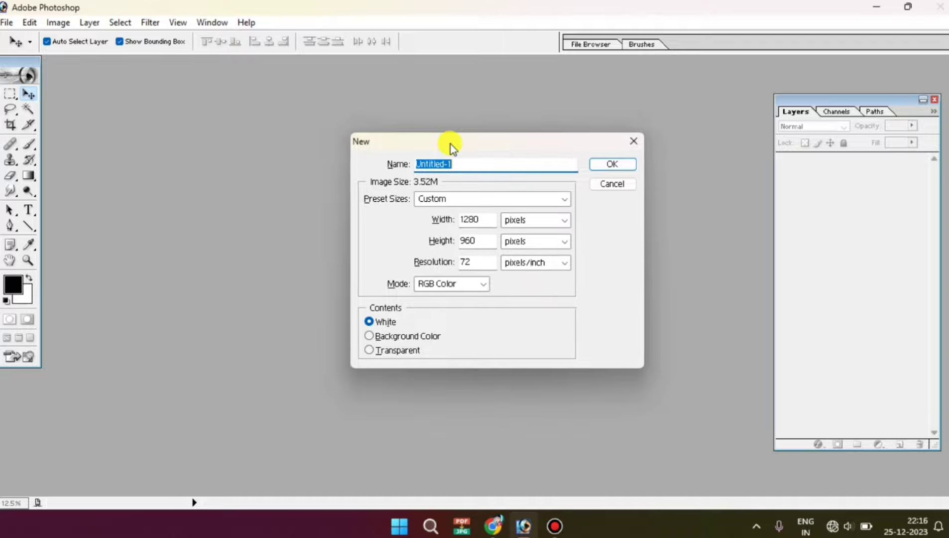
{"action": "left_click", "coordinate": [633, 141]}
{"action": "left_click", "coordinate": [6, 23]}
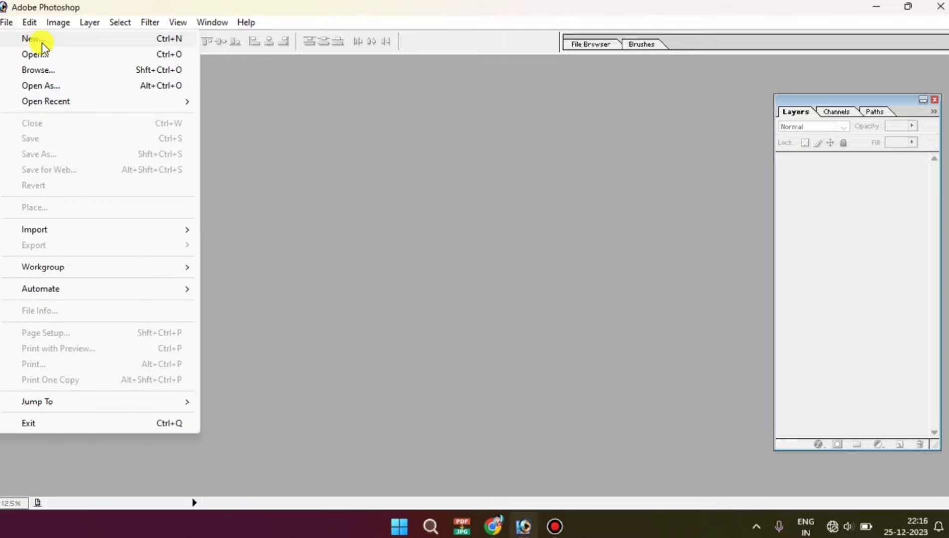
{"action": "left_click", "coordinate": [41, 43]}
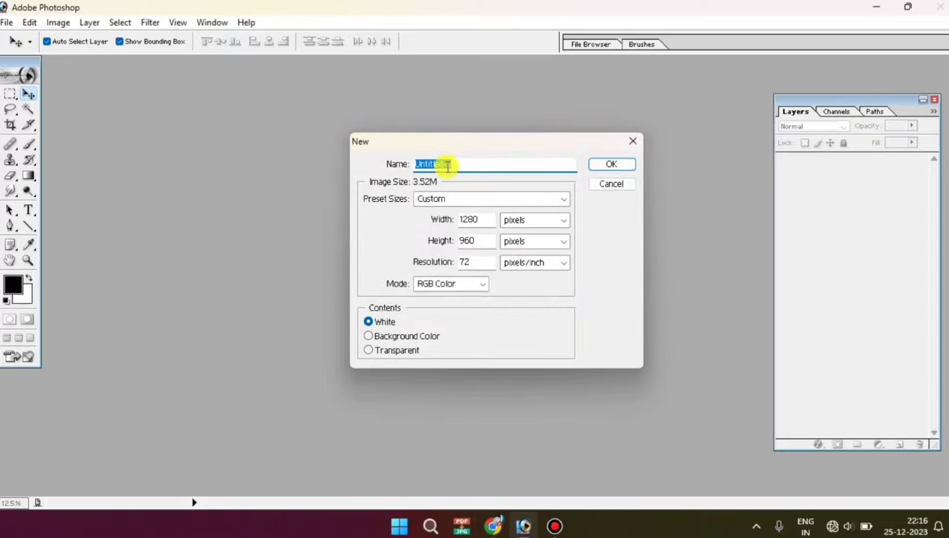
{"action": "left_click", "coordinate": [477, 201]}
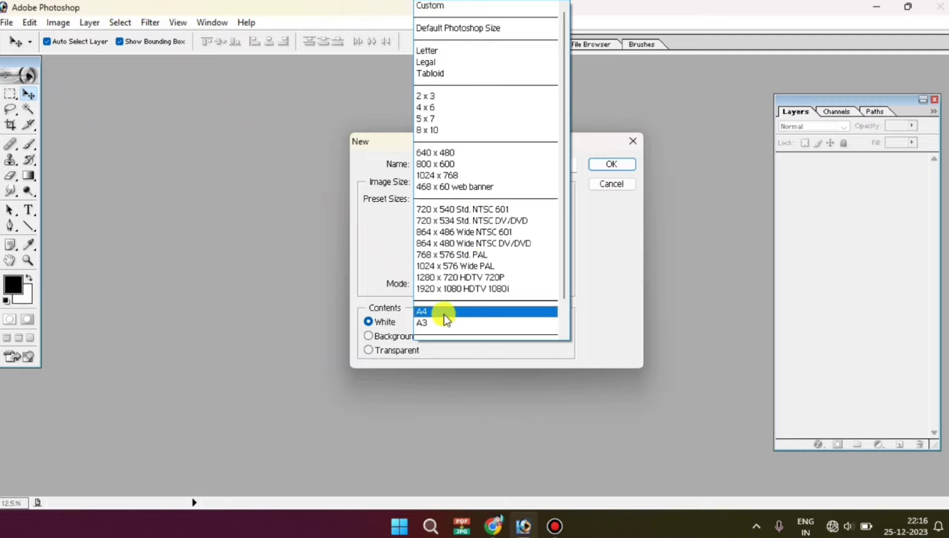
{"action": "left_click", "coordinate": [473, 313]}
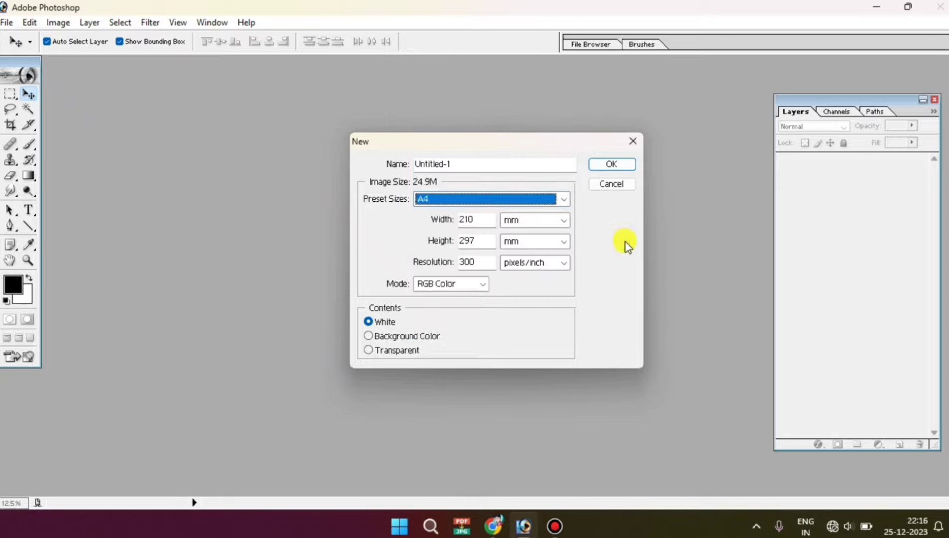
{"action": "left_click", "coordinate": [611, 164]}
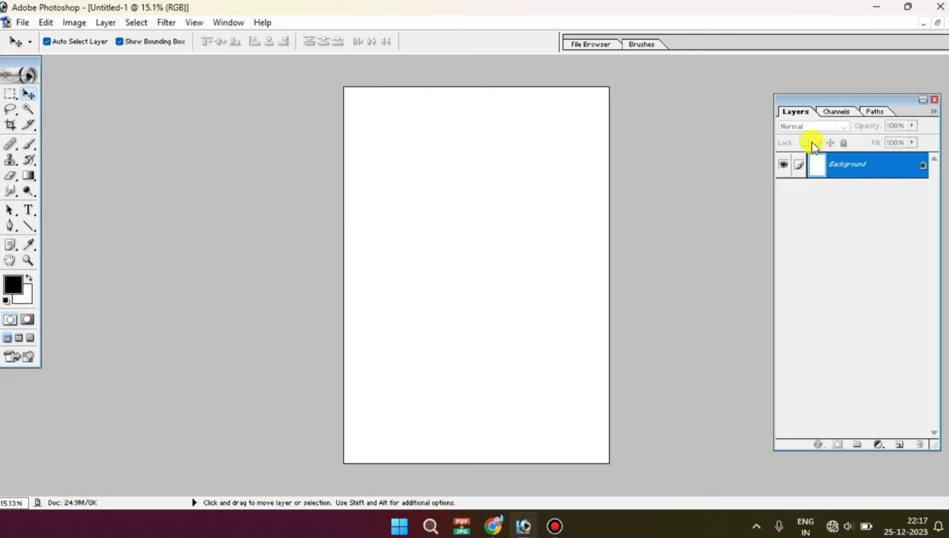
Step: Tidy the Layers panel and bring the WhatsApp photo viewer back to the front
{"action": "left_click_drag", "start_coordinate": [848, 103], "coordinate": [831, 85]}
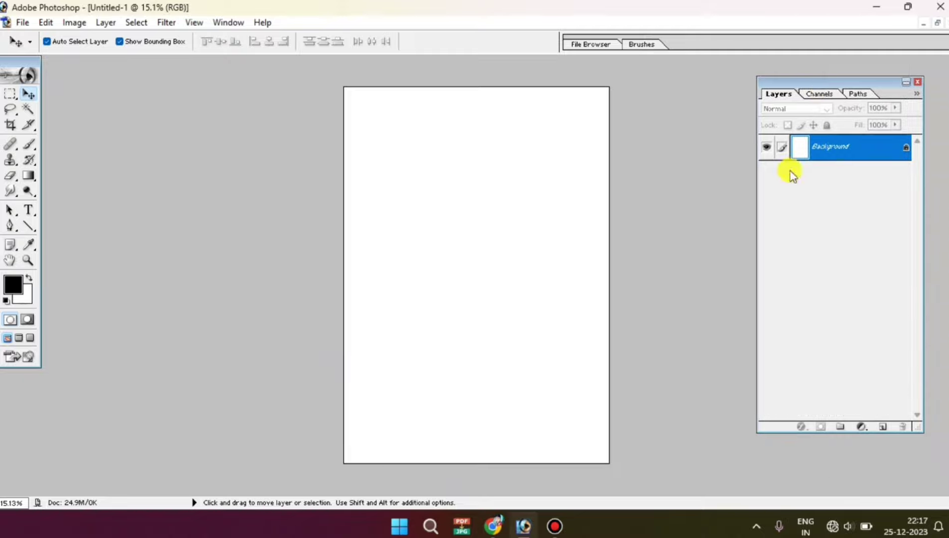
{"action": "left_click", "coordinate": [223, 22]}
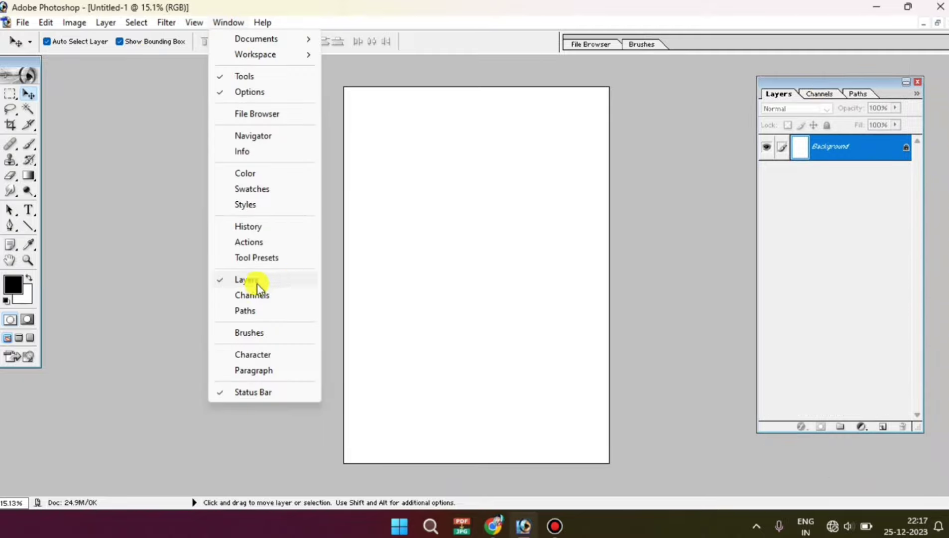
{"action": "left_click", "coordinate": [272, 280]}
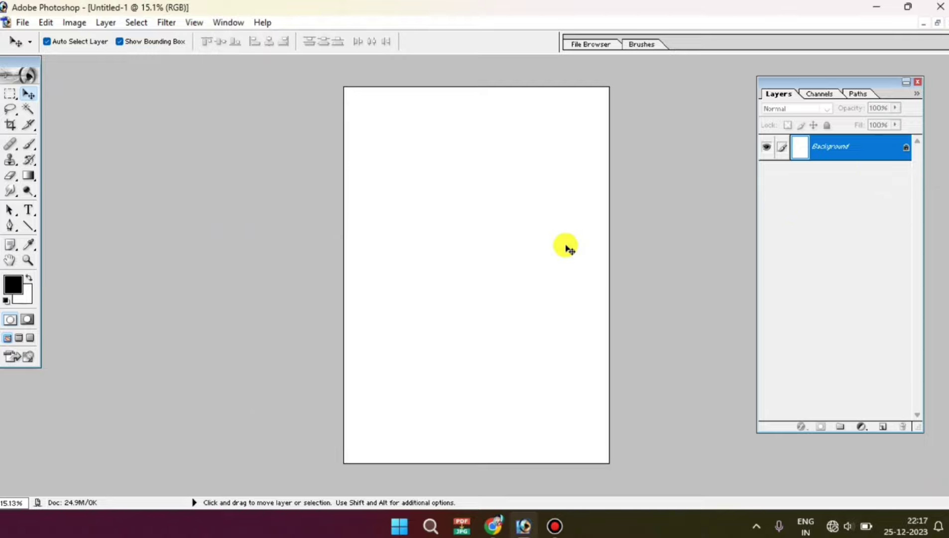
{"action": "left_click", "coordinate": [493, 526]}
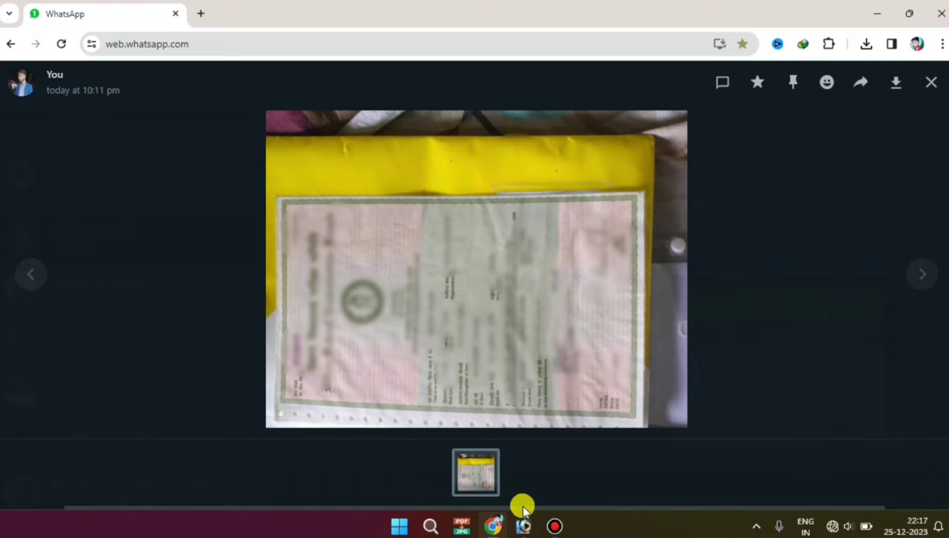
Step: Copy the document photo again and minimize Chrome to reveal the blank A4 page
{"action": "right_click", "coordinate": [507, 297]}
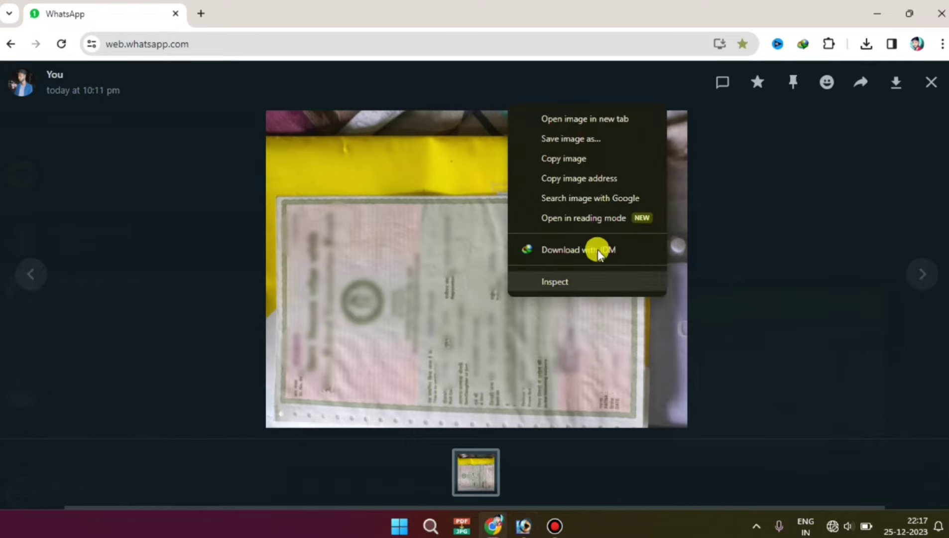
{"action": "left_click", "coordinate": [590, 160]}
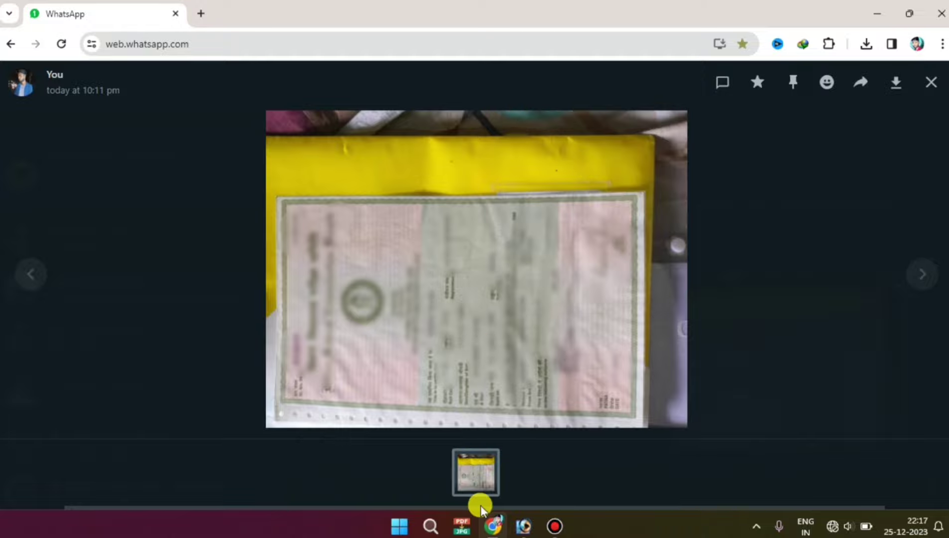
{"action": "left_click", "coordinate": [493, 528]}
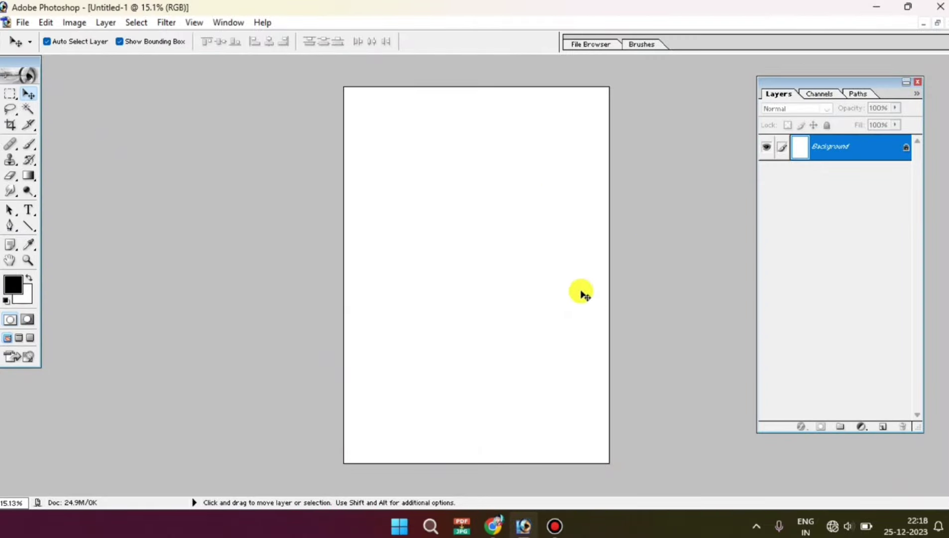
Step: Paste the copied photo onto the A4 page as Layer 1 and restore the document window
{"action": "left_click", "coordinate": [46, 22]}
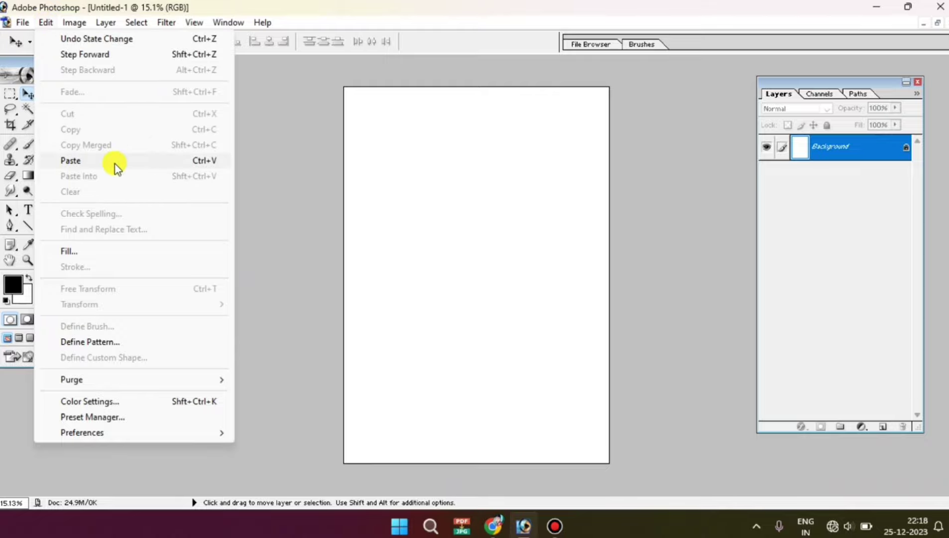
{"action": "left_click", "coordinate": [130, 163]}
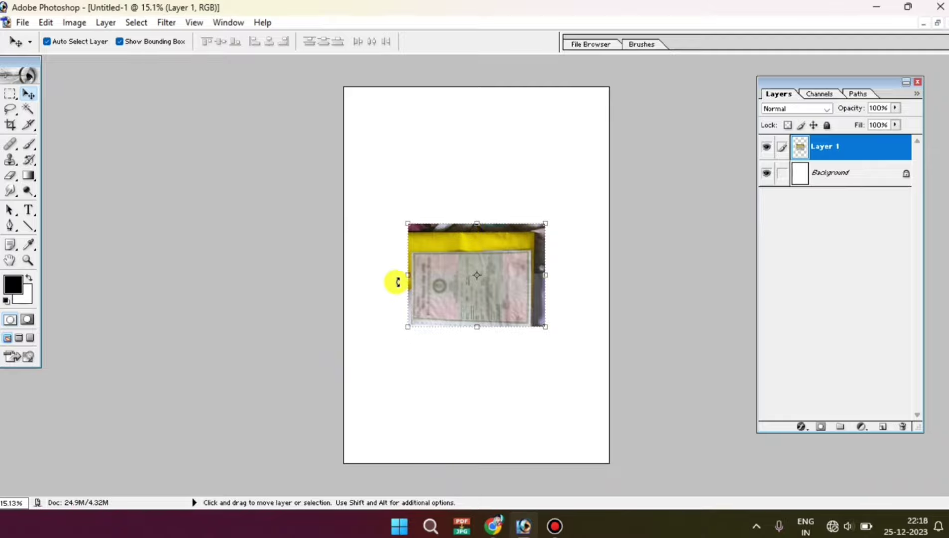
{"action": "left_click", "coordinate": [940, 25]}
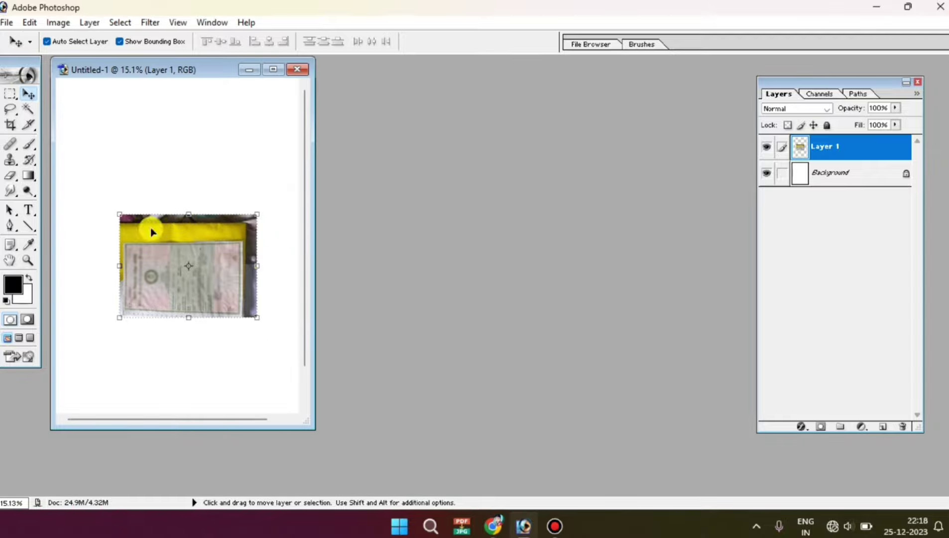
Step: Attempt to open the Desktop WhatsApp JPEG via File > Open, which raises the JPEG error
{"action": "left_click", "coordinate": [5, 27]}
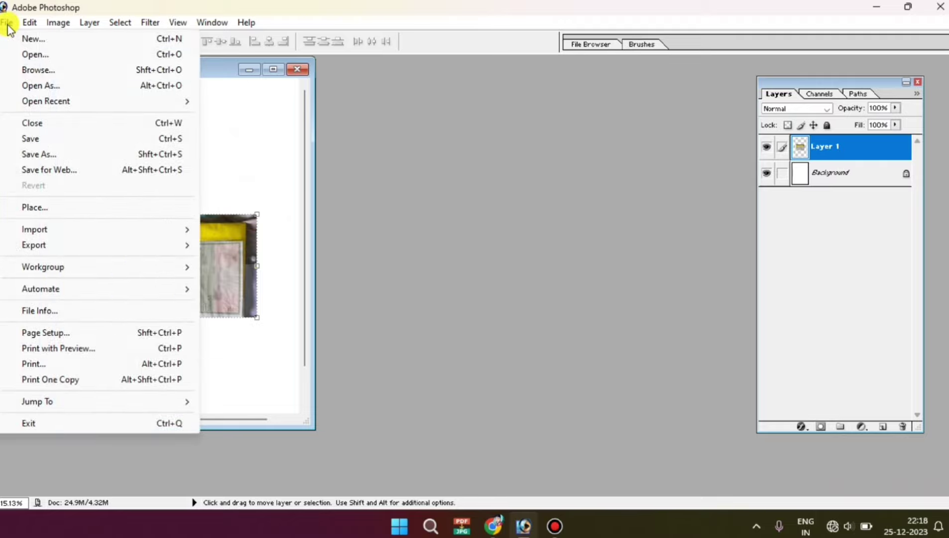
{"action": "left_click", "coordinate": [36, 51]}
{"action": "scroll", "coordinate": [348, 239], "scroll_direction": "down", "scroll_amount": 2}
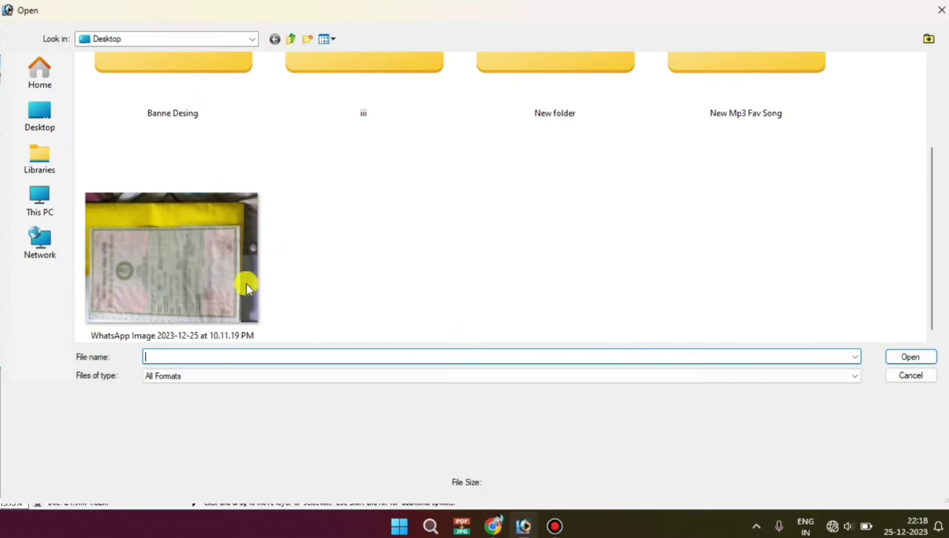
{"action": "left_click", "coordinate": [196, 234]}
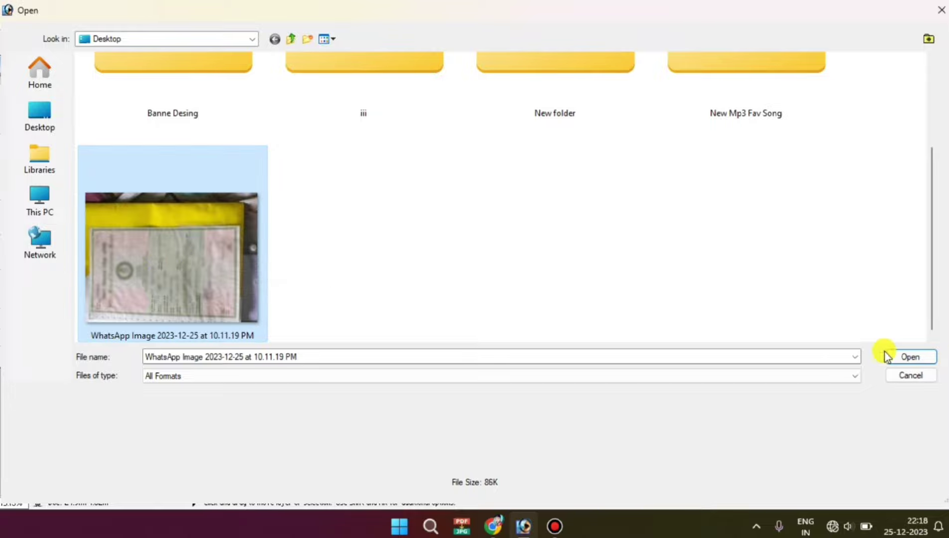
{"action": "left_click", "coordinate": [911, 357]}
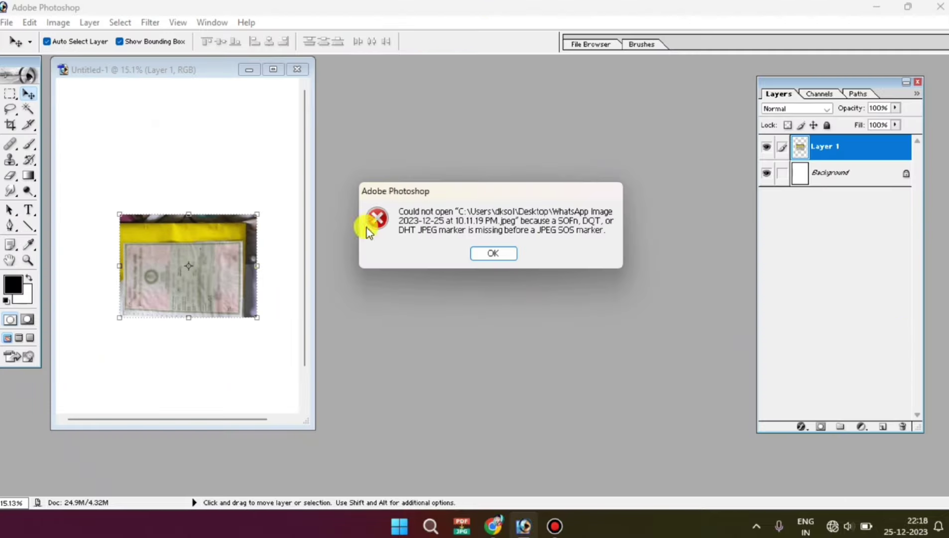
Step: Dismiss the error, copy the document photo from WhatsApp's viewer again, and minimize the browser
{"action": "left_click", "coordinate": [495, 254]}
{"action": "left_click", "coordinate": [493, 526]}
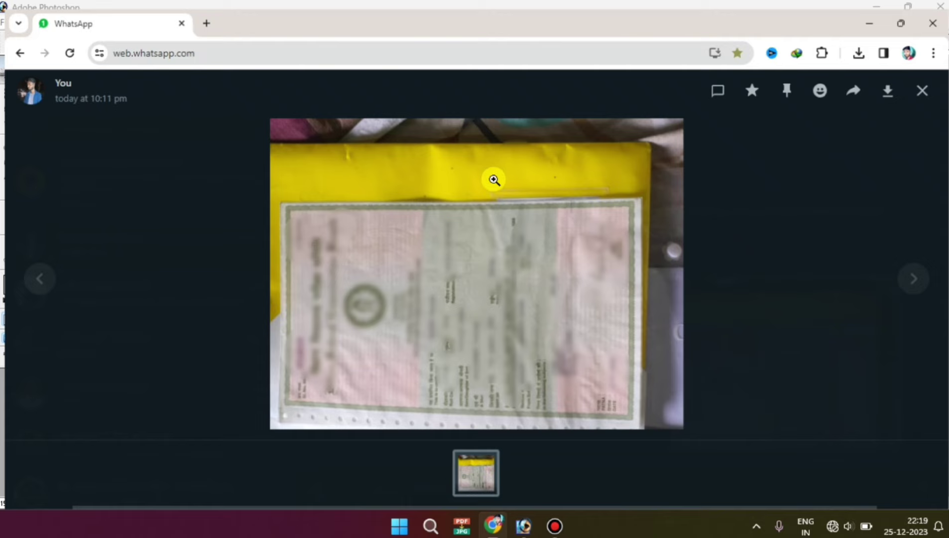
{"action": "left_click", "coordinate": [931, 83]}
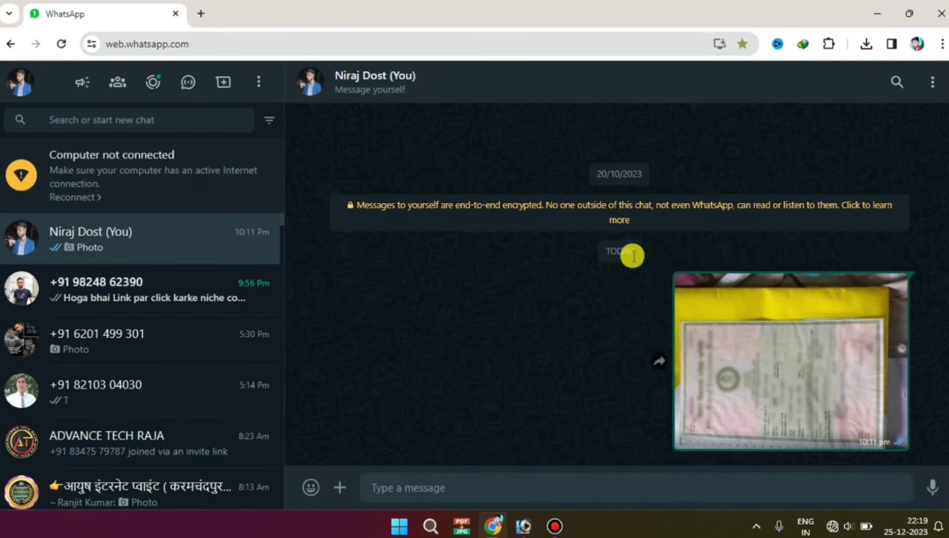
{"action": "left_click", "coordinate": [777, 323]}
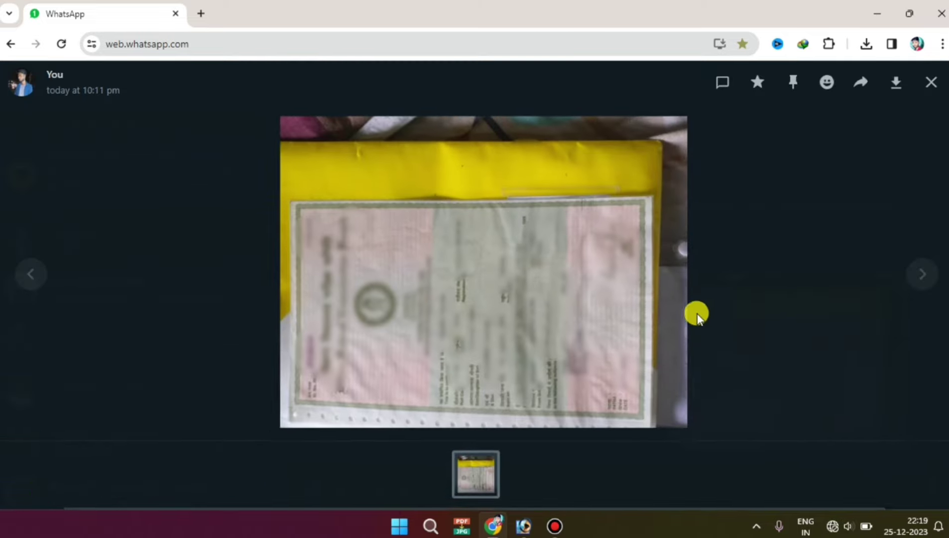
{"action": "right_click", "coordinate": [497, 257]}
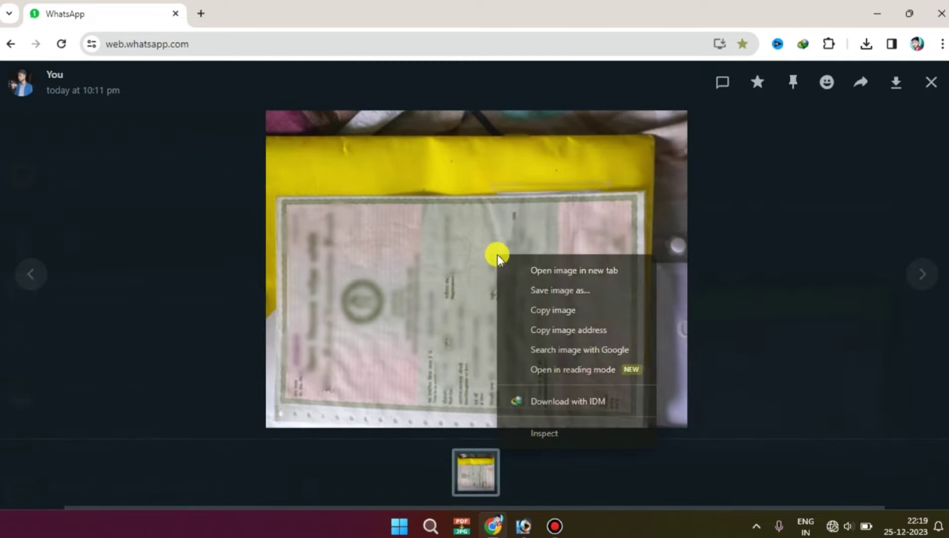
{"action": "left_click", "coordinate": [601, 310]}
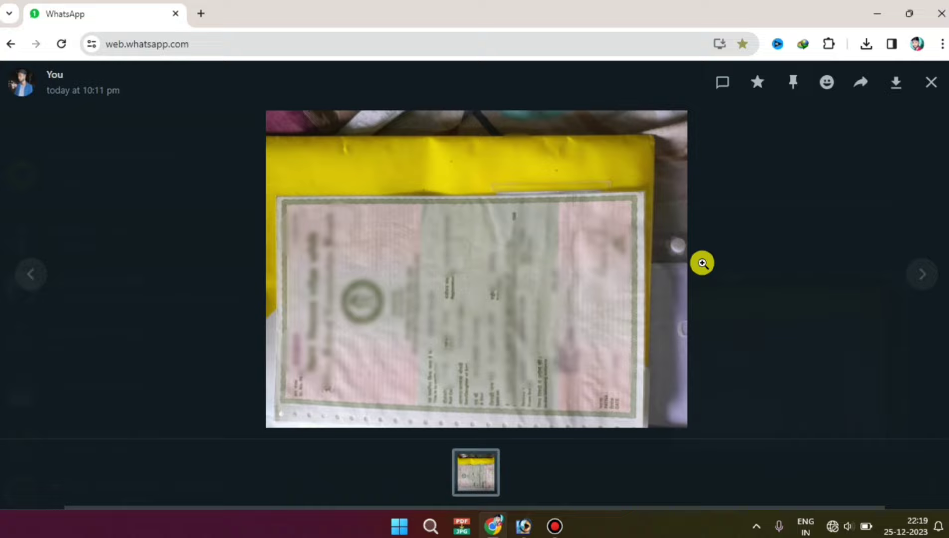
{"action": "left_click", "coordinate": [875, 9]}
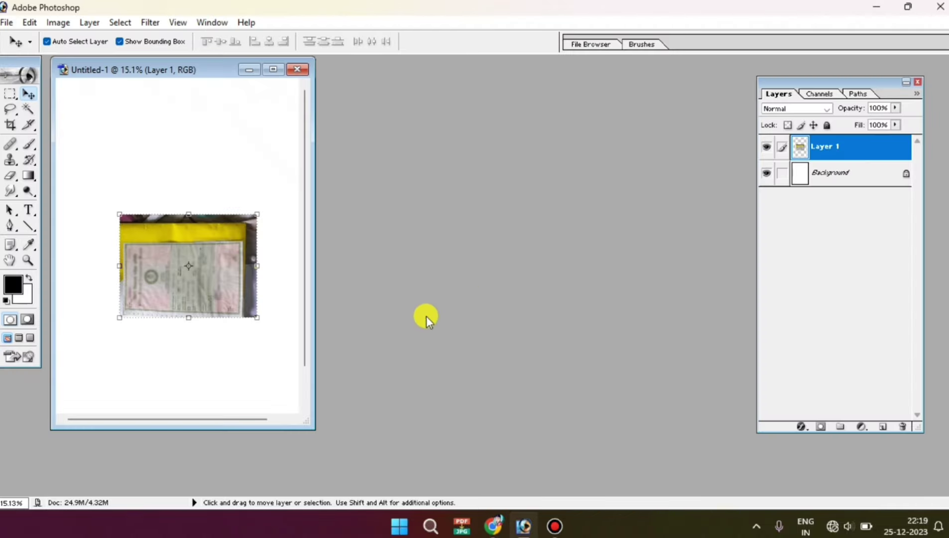
Step: Maximize the document window and rotate the pasted photo upright
{"action": "left_click", "coordinate": [30, 25]}
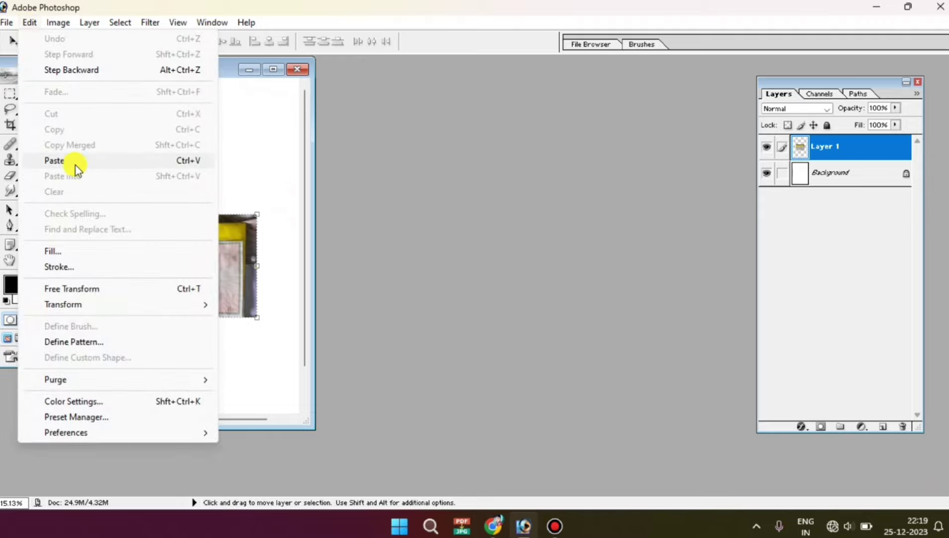
{"action": "left_click", "coordinate": [244, 148]}
{"action": "left_click", "coordinate": [273, 70]}
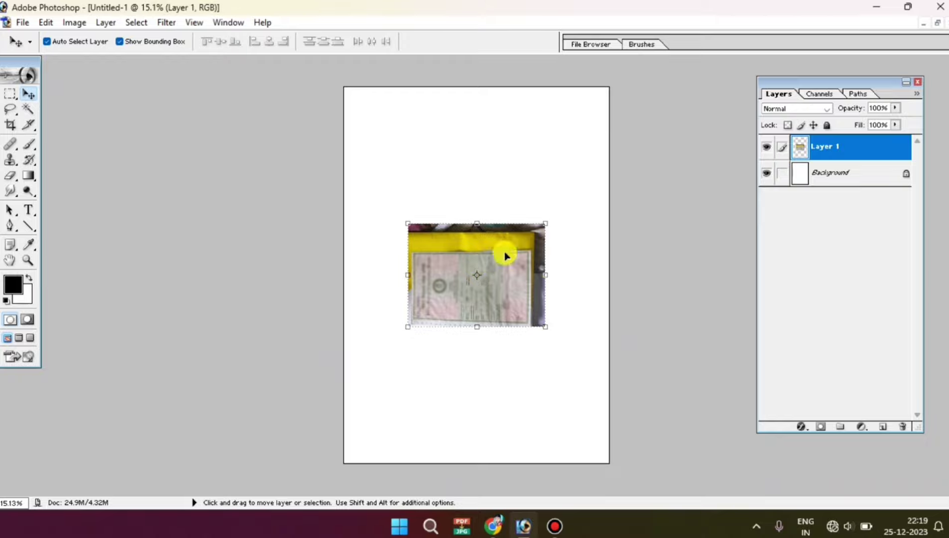
{"action": "left_click_drag", "start_coordinate": [490, 248], "coordinate": [480, 178]}
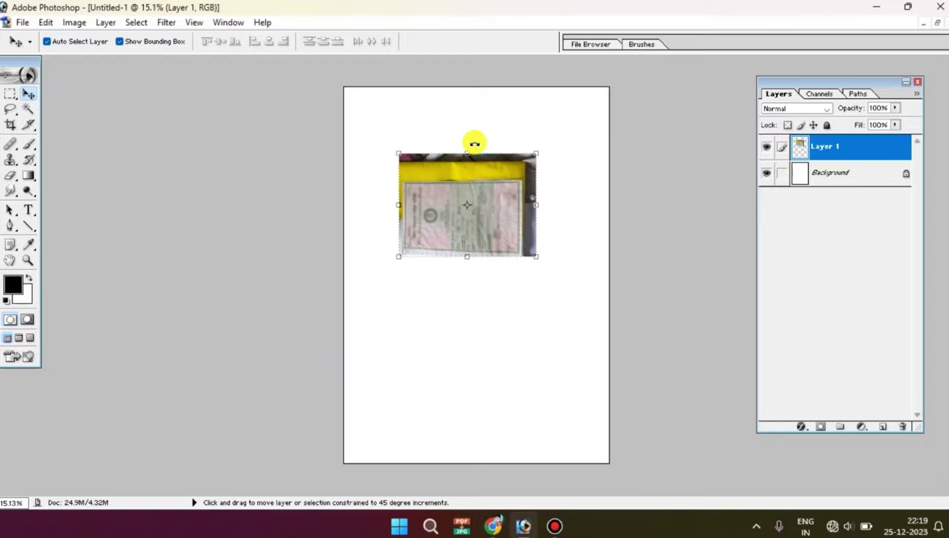
{"action": "mouse_move", "coordinate": [475, 143]}
{"action": "left_mouse_down"}
{"action": "mouse_move", "coordinate": [504, 212]}
{"action": "mouse_move", "coordinate": [524, 205]}
{"action": "left_mouse_up"}
{"action": "key", "text": "Return"}
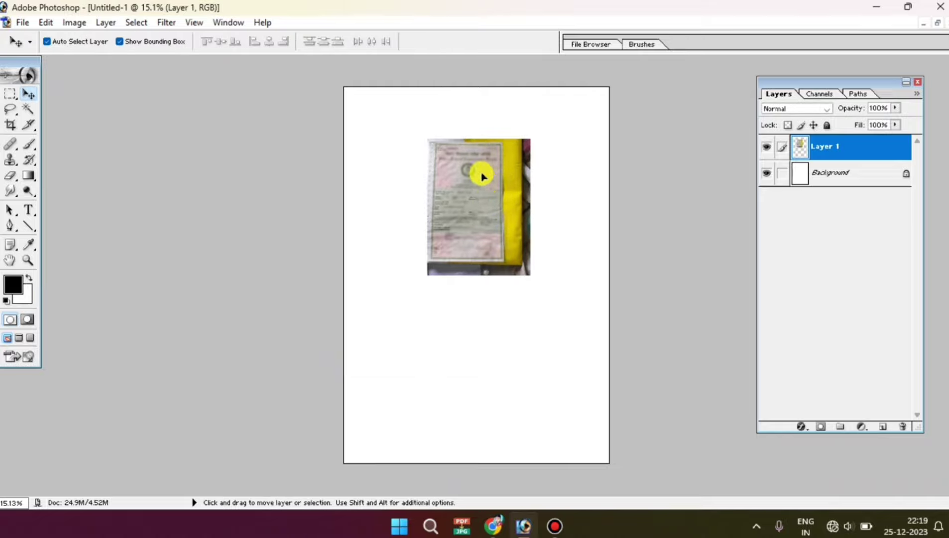
Step: Move the photo to the page's top-left corner and enlarge it to about double size
{"action": "left_click_drag", "start_coordinate": [482, 175], "coordinate": [403, 135]}
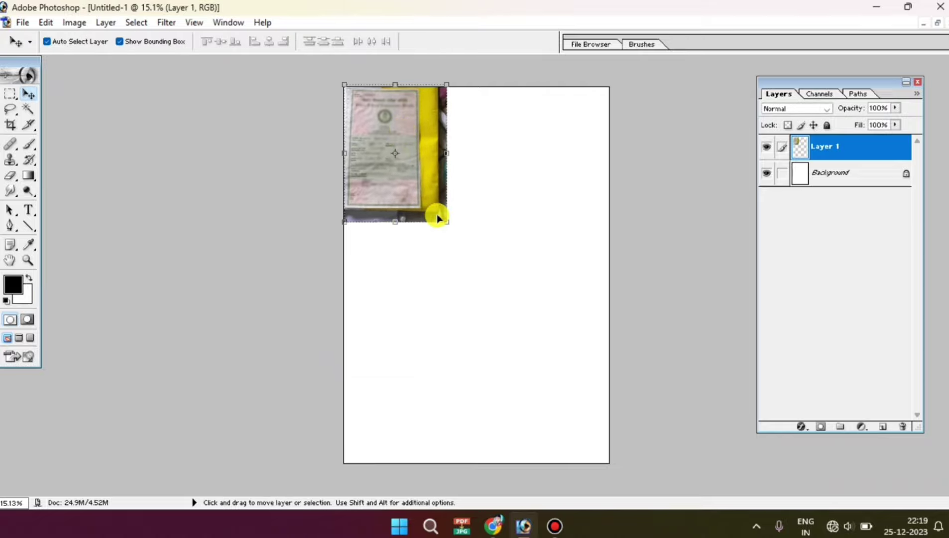
{"action": "left_click_drag", "start_coordinate": [446, 223], "coordinate": [553, 397]}
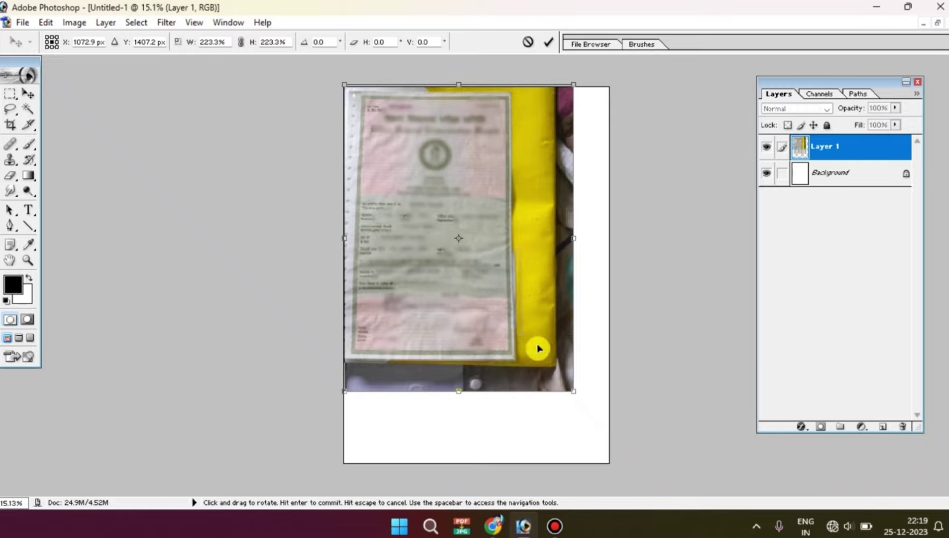
{"action": "key", "text": "Return"}
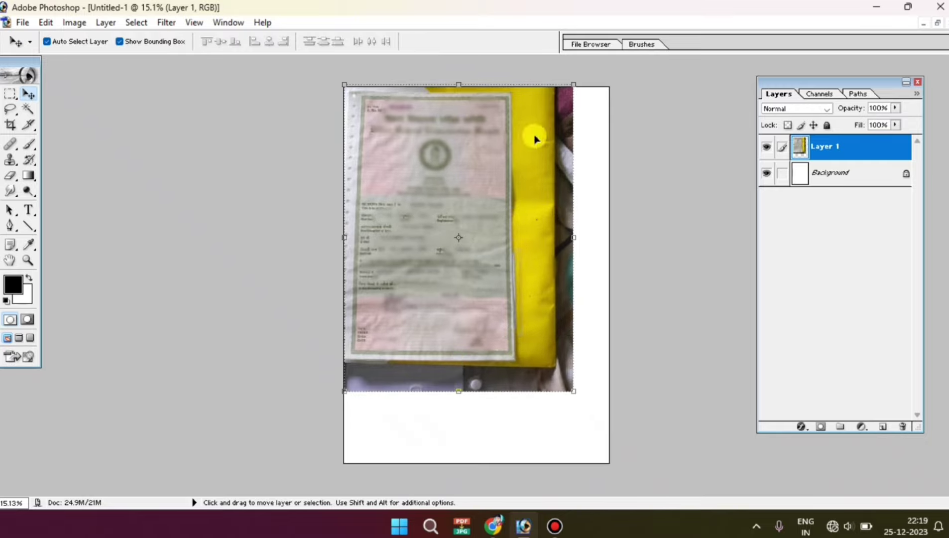
Step: Trim the yellow and dark edge strips off the photo with Rectangular Marquee selections
{"action": "left_click", "coordinate": [11, 95]}
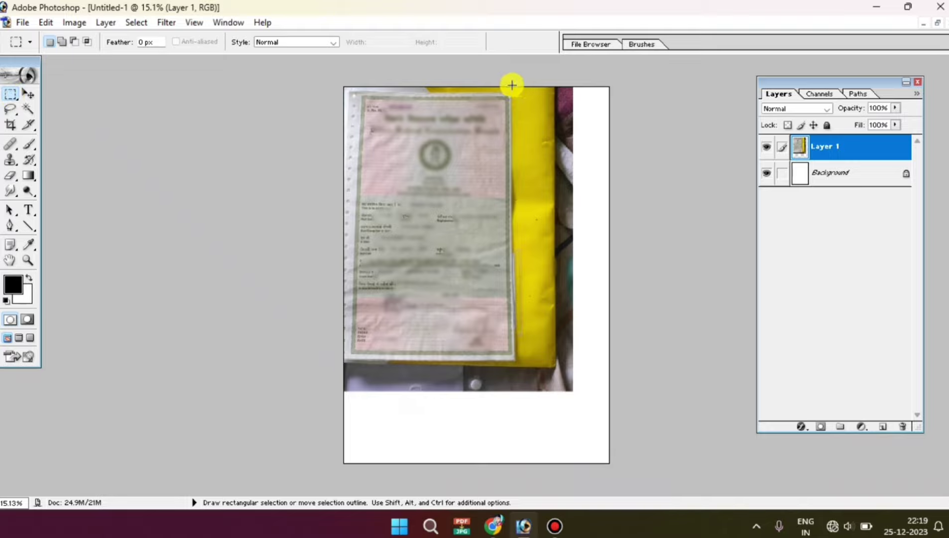
{"action": "left_click_drag", "start_coordinate": [512, 86], "coordinate": [588, 462]}
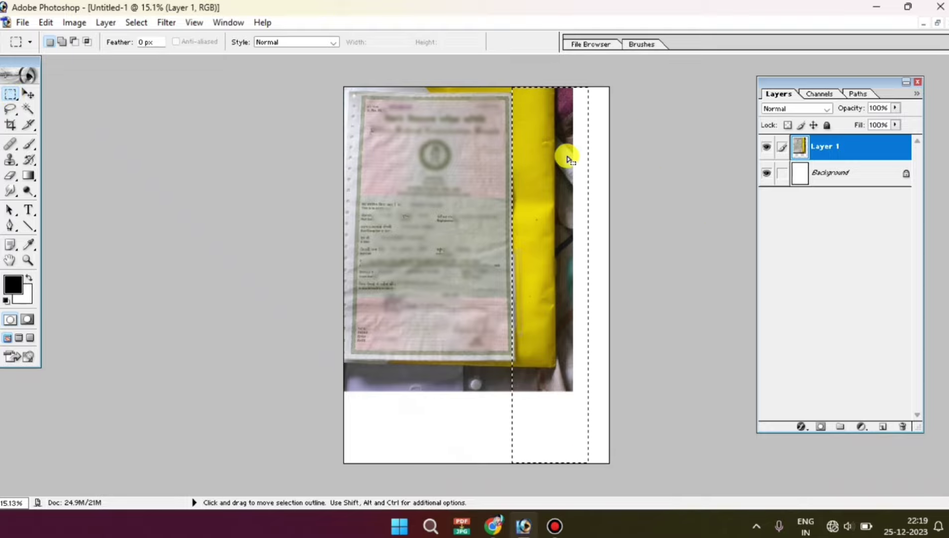
{"action": "key", "text": "Delete"}
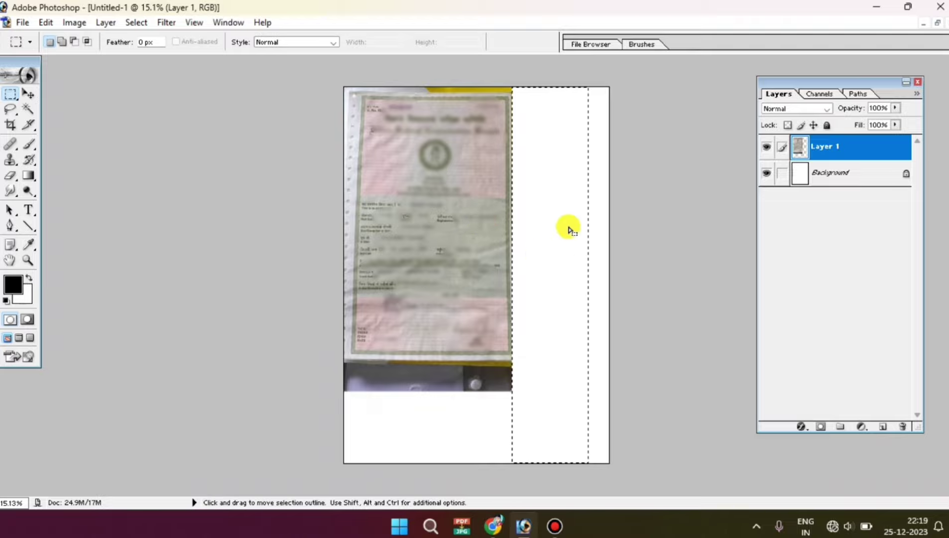
{"action": "left_click_drag", "start_coordinate": [340, 358], "coordinate": [564, 439]}
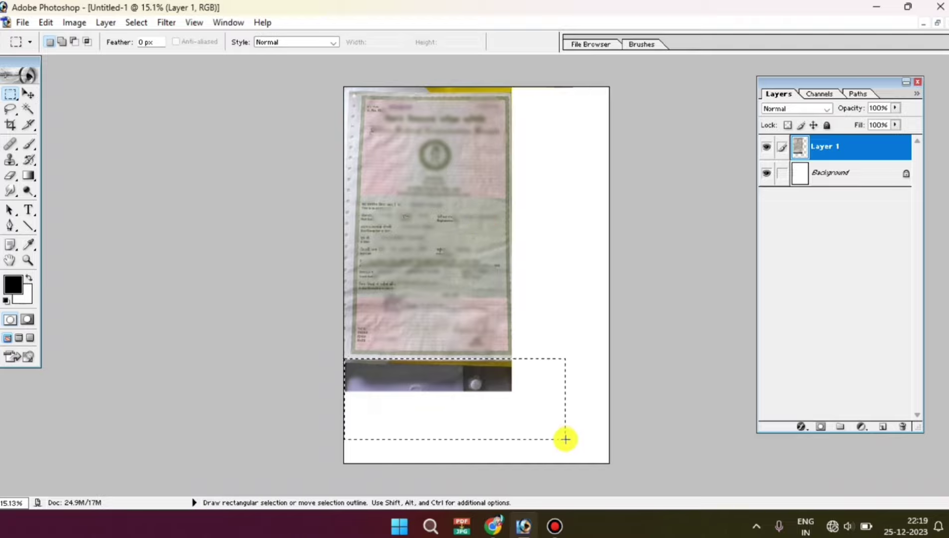
{"action": "key", "text": "Delete"}
{"action": "key", "text": "ctrl+d"}
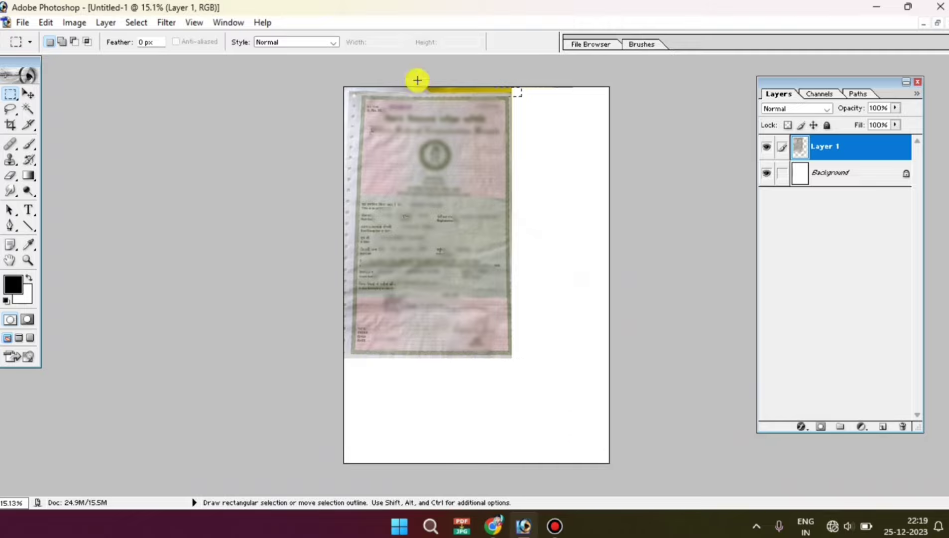
{"action": "key", "text": "Delete"}
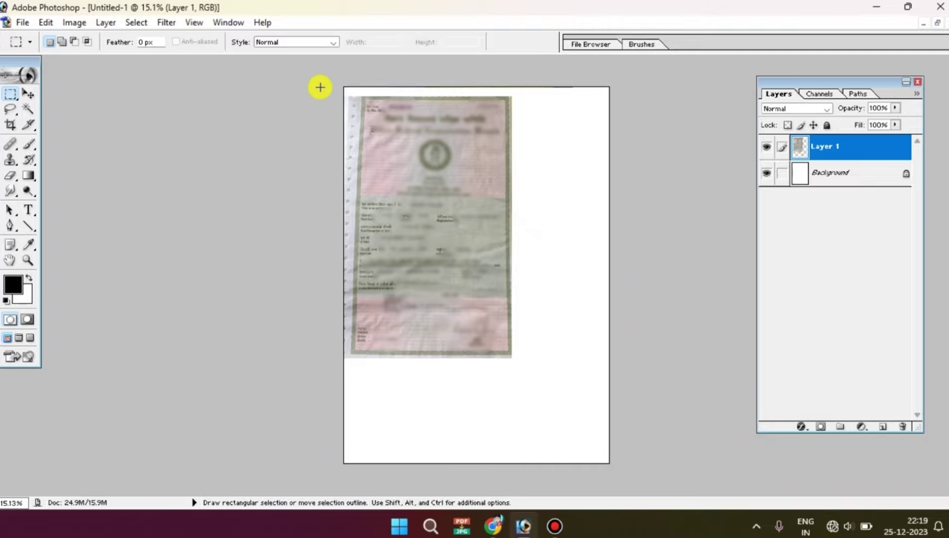
{"action": "left_click_drag", "start_coordinate": [343, 86], "coordinate": [352, 492]}
{"action": "left_click", "coordinate": [413, 294]}
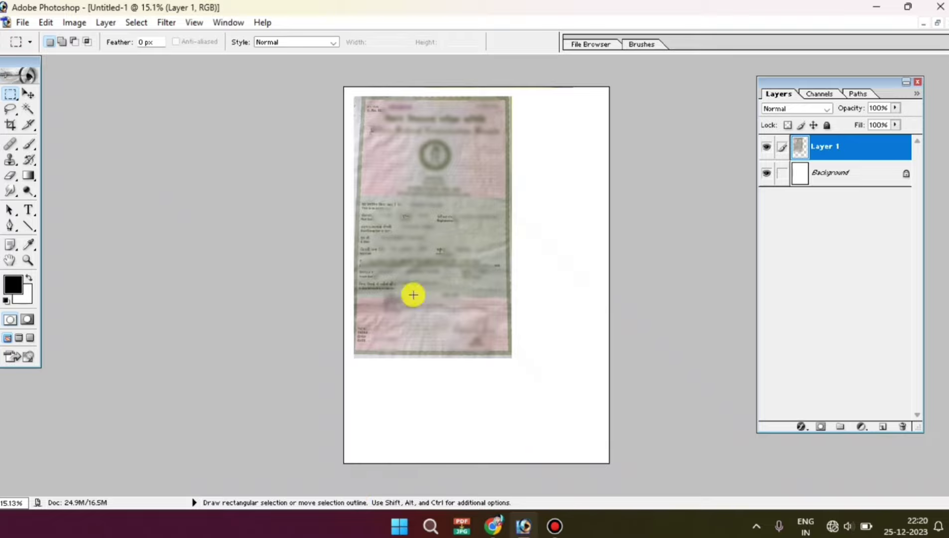
Step: Stretch the trimmed photo to the page's right and bottom edges so it fills the A4 canvas
{"action": "left_click", "coordinate": [28, 94]}
{"action": "left_click_drag", "start_coordinate": [419, 187], "coordinate": [409, 180]}
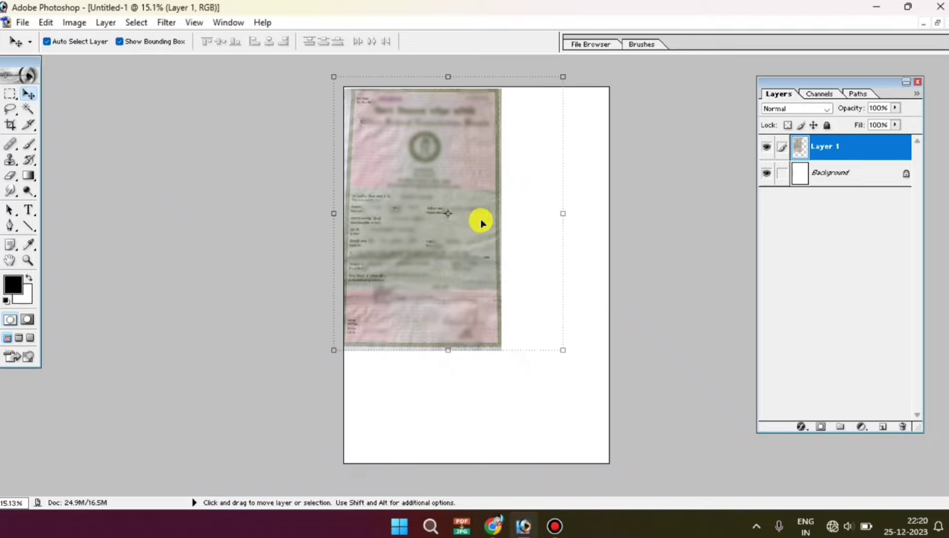
{"action": "left_click_drag", "start_coordinate": [572, 213], "coordinate": [713, 213]}
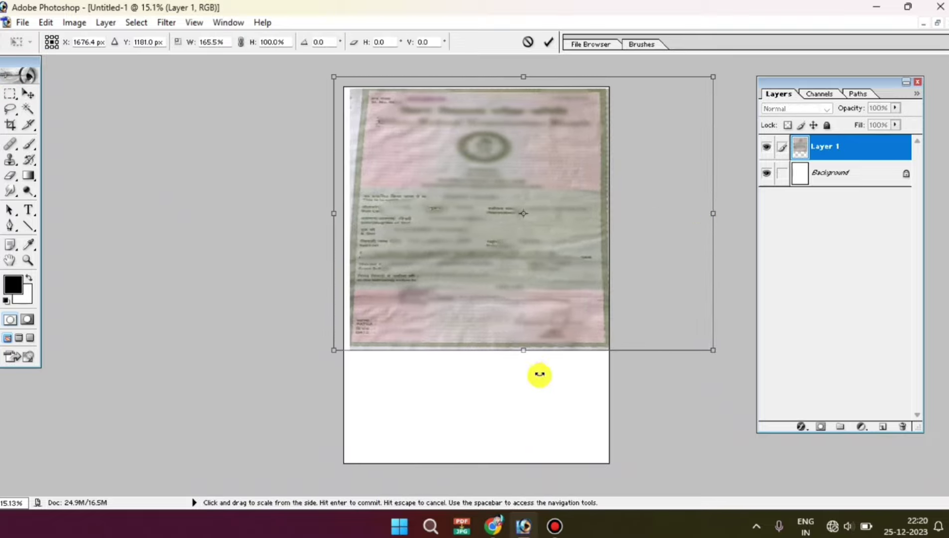
{"action": "left_click_drag", "start_coordinate": [529, 378], "coordinate": [525, 466]}
{"action": "double_click", "coordinate": [534, 399]}
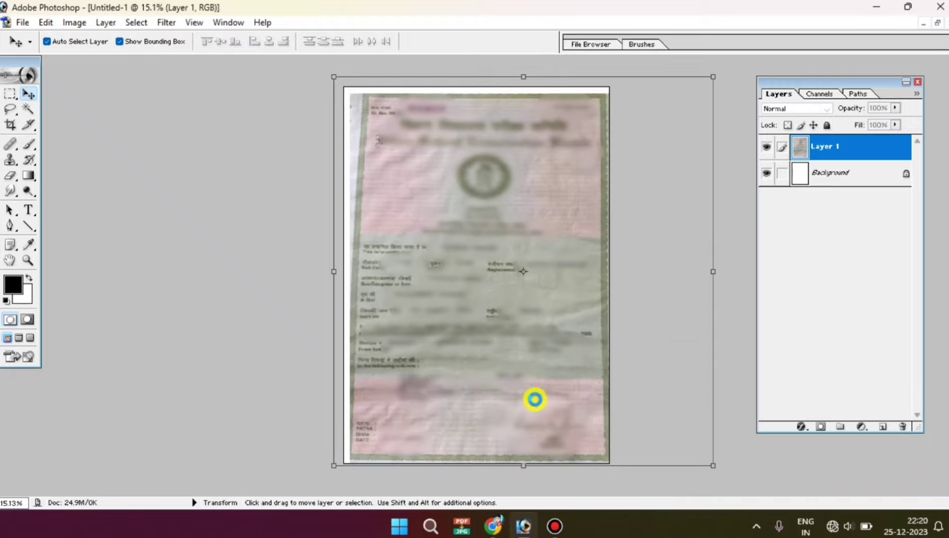
{"action": "key", "text": "ctrl+minus"}
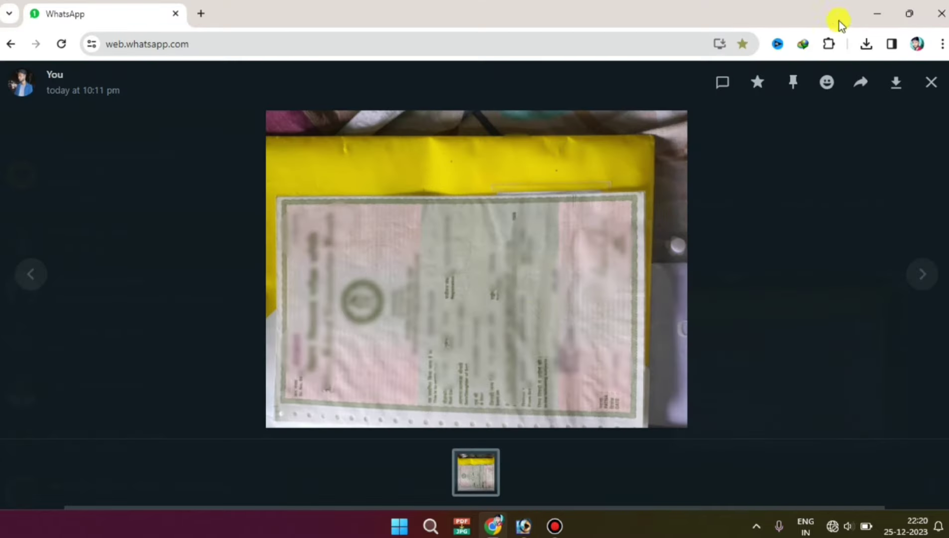
Step: Minimize Chrome to return to Photoshop's Untitled-2 document with the sideways photo
{"action": "left_click", "coordinate": [881, 9]}
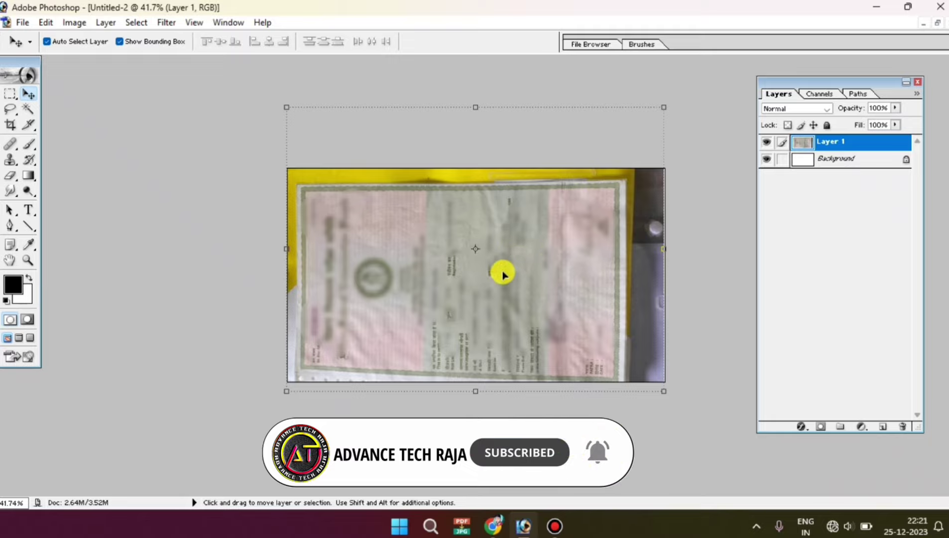
{"action": "key", "text": "ctrl+0"}
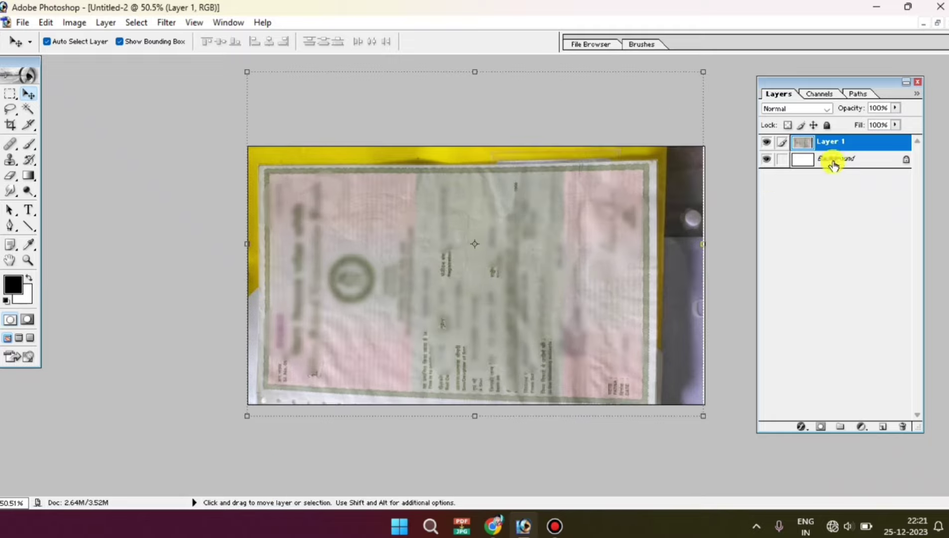